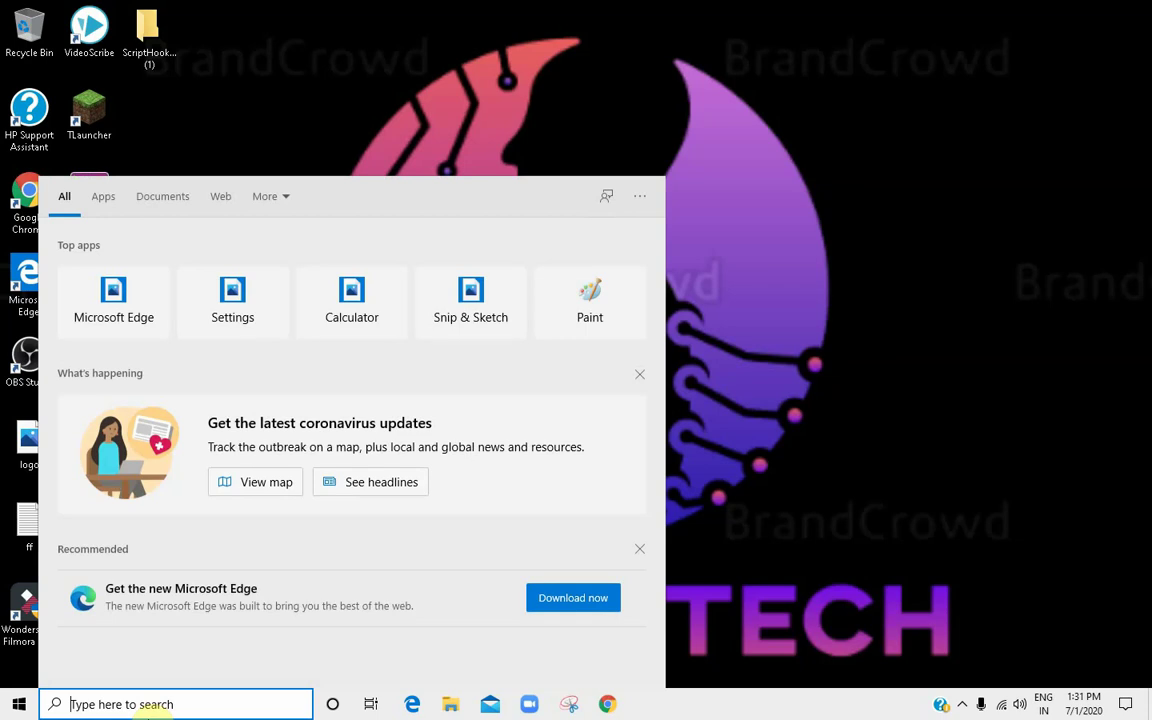
Find System Information through a Windows search for "system" and open it in a maximized window
{"action": "type", "text": "sys"}
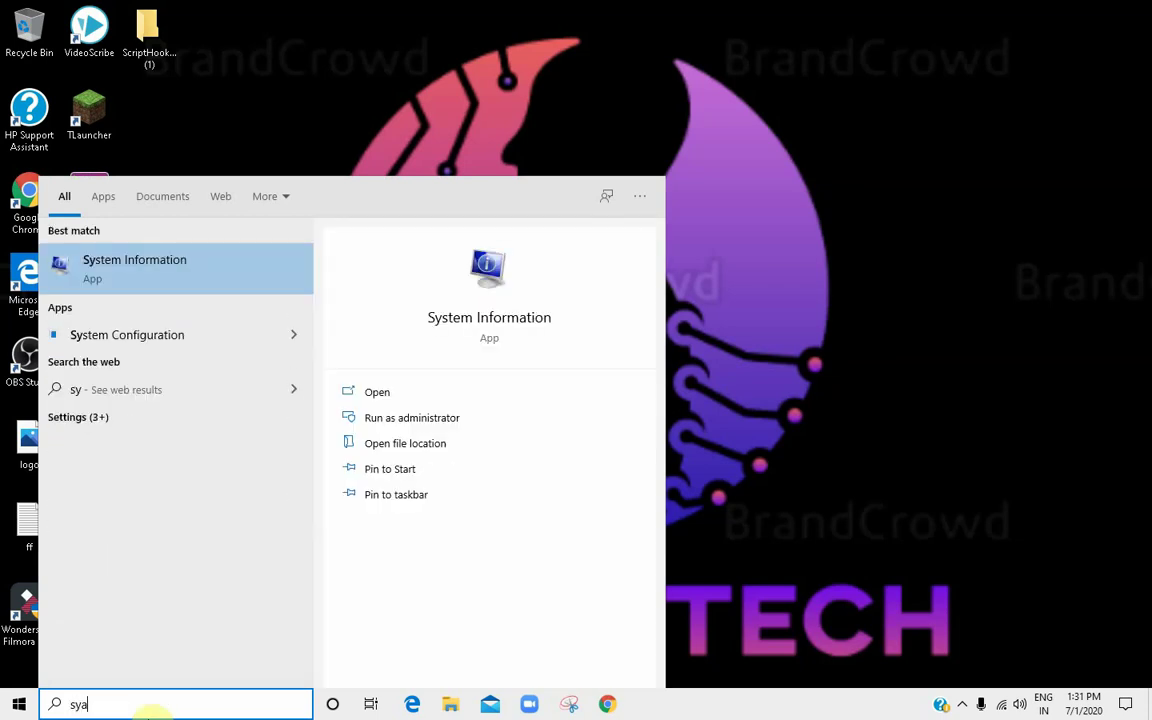
{"action": "type", "text": "tem"}
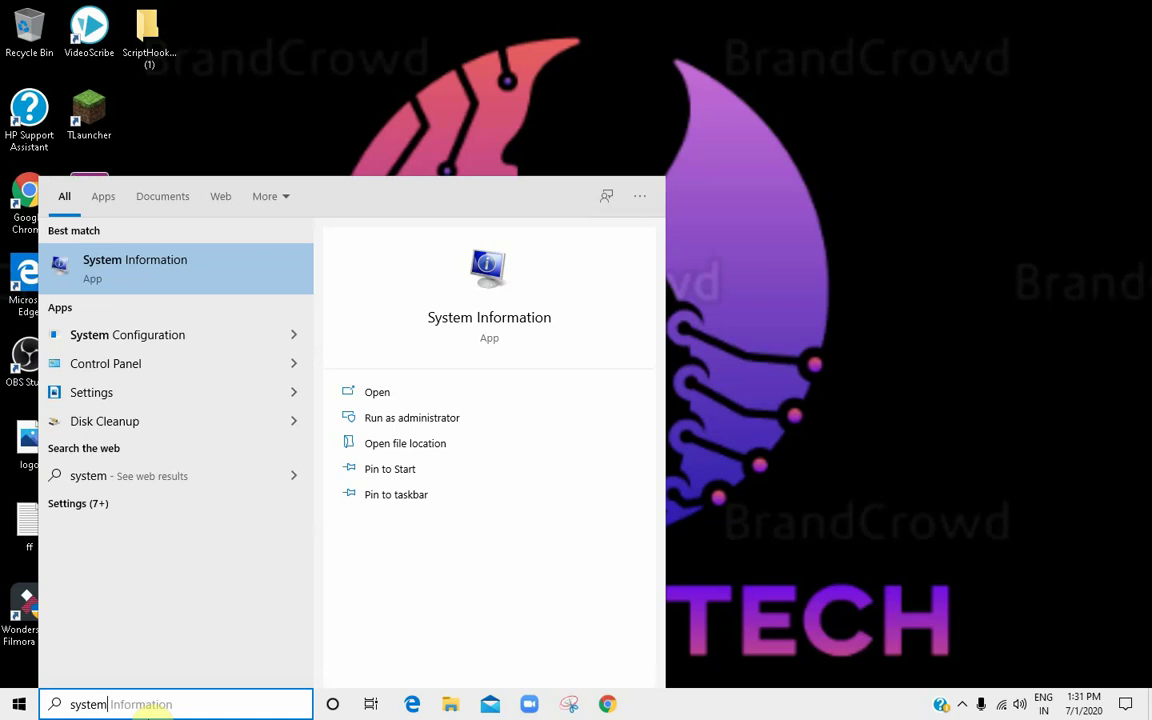
{"action": "left_click", "coordinate": [78, 276]}
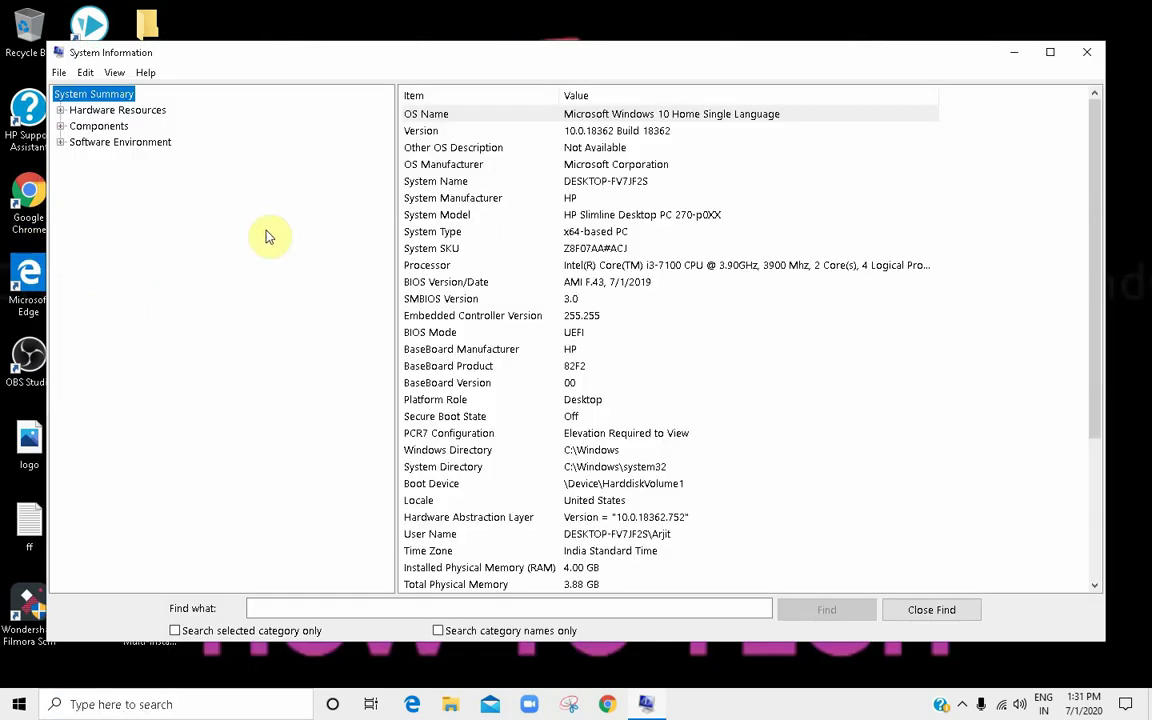
{"action": "left_click", "coordinate": [1050, 52]}
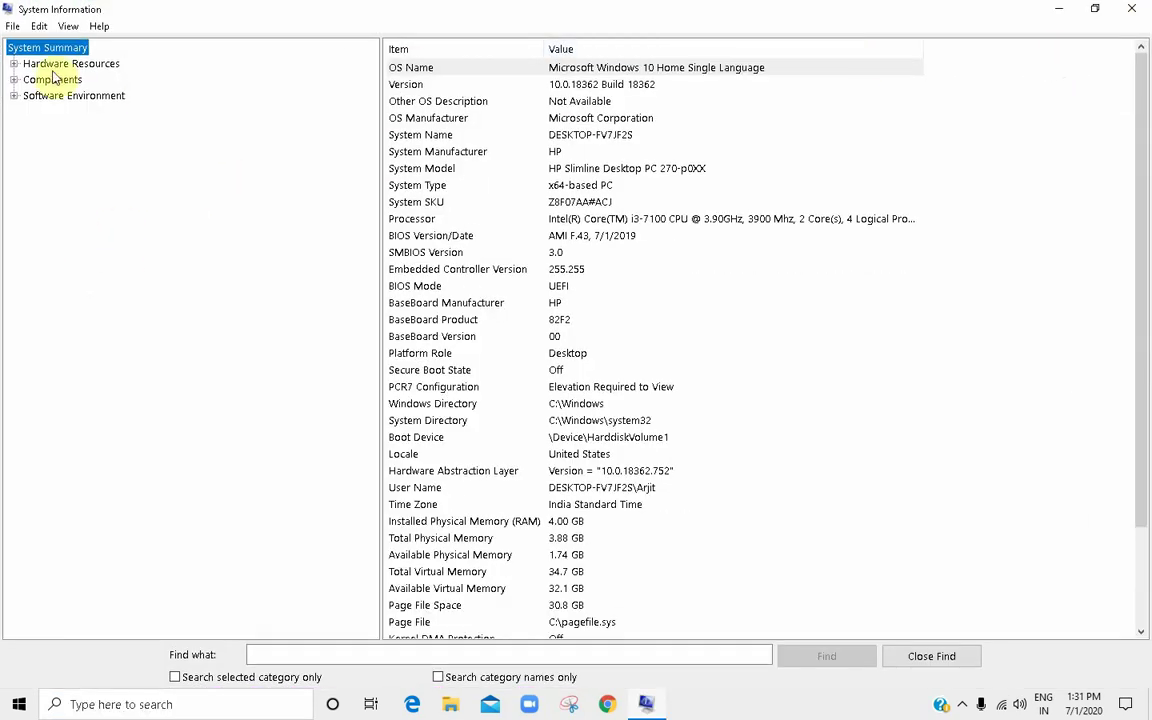
Examine the Display details under Components, including the adapter RAM, and close System Information
{"action": "left_click", "coordinate": [15, 80]}
{"action": "left_click", "coordinate": [14, 63]}
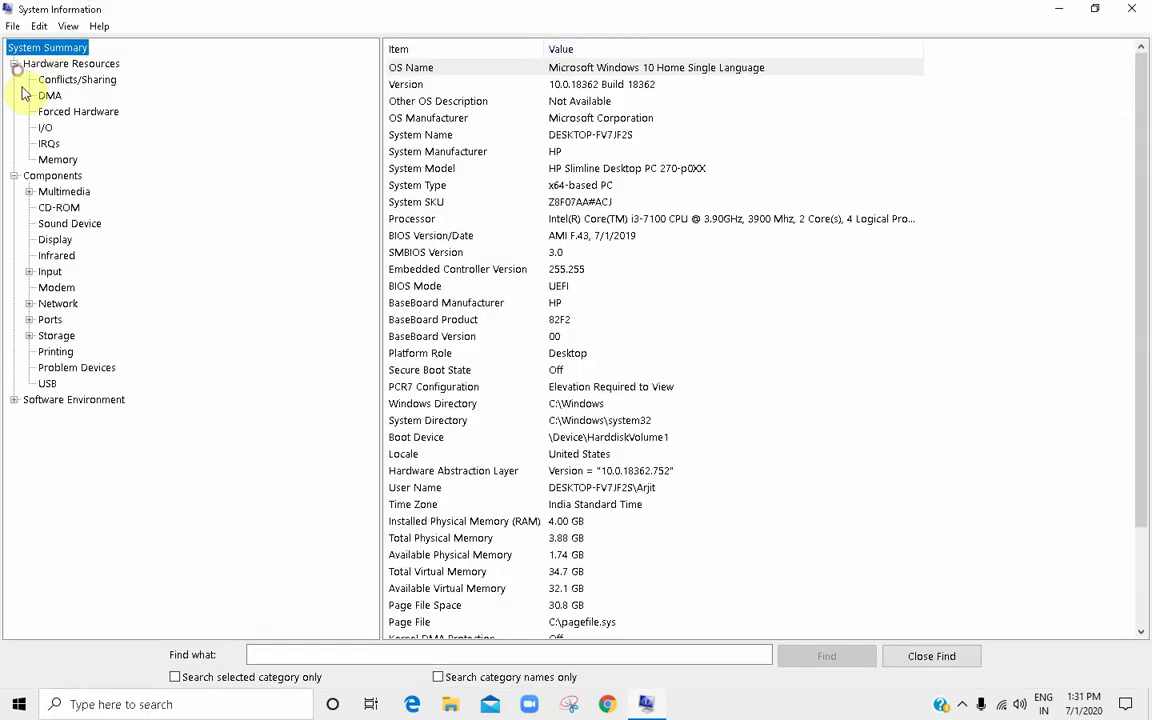
{"action": "left_click", "coordinate": [50, 176]}
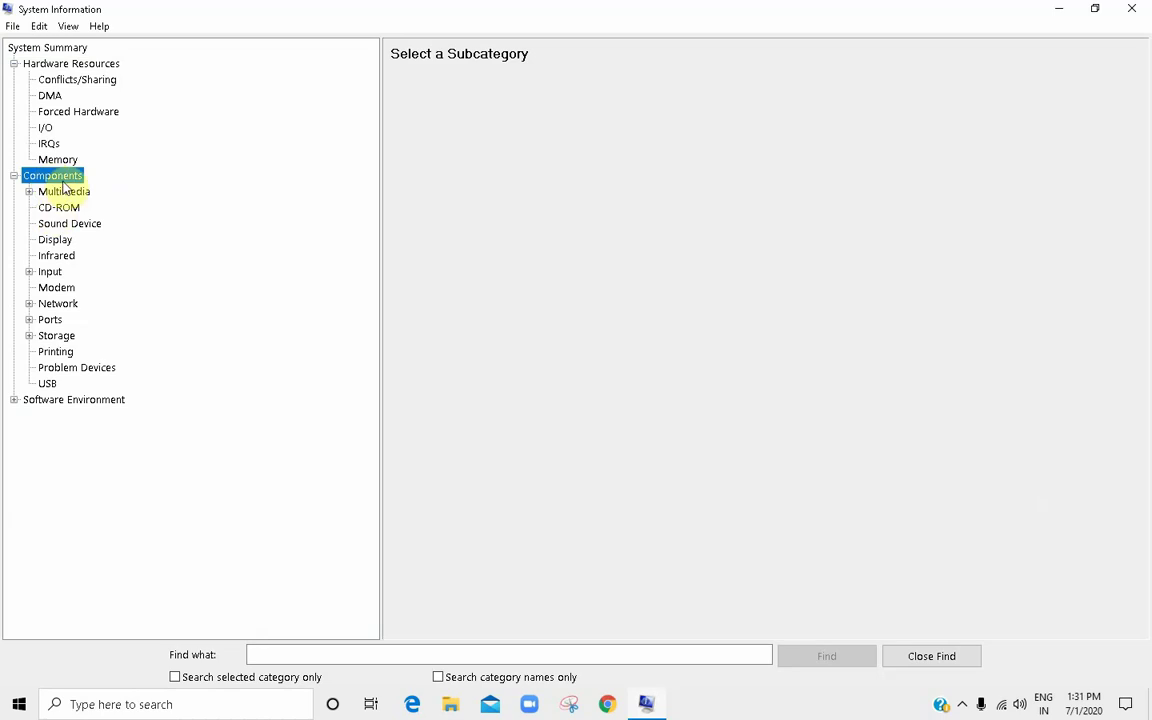
{"action": "left_click", "coordinate": [56, 241]}
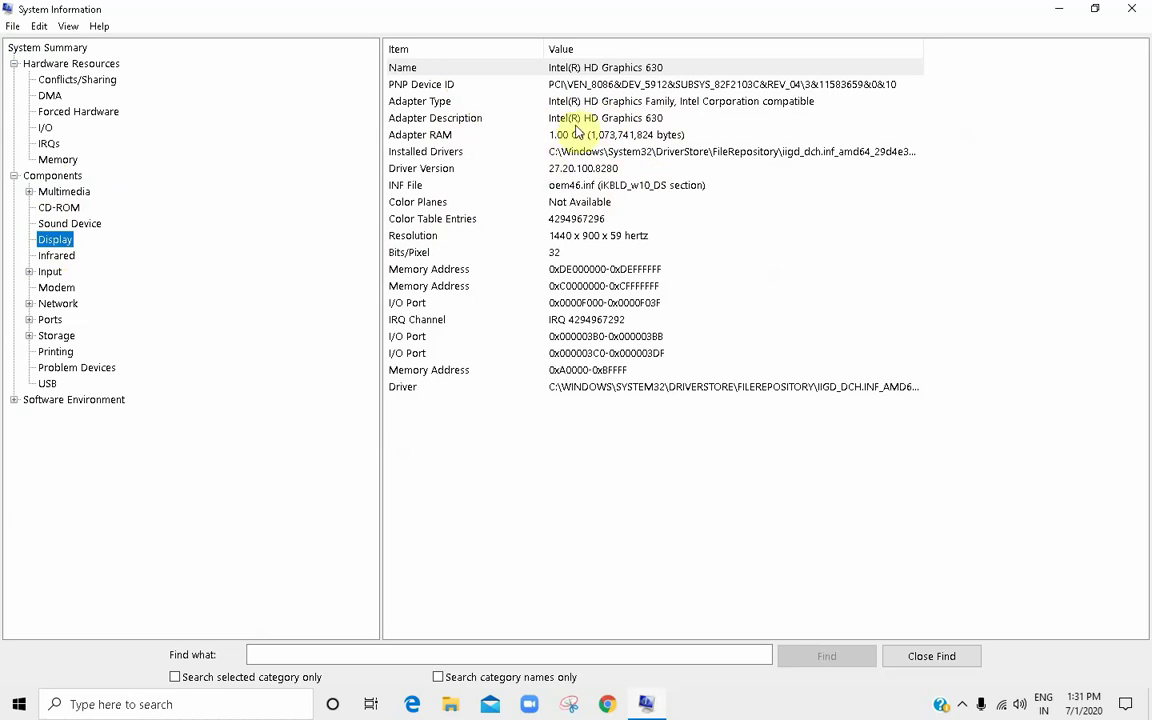
{"action": "left_click", "coordinate": [1130, 12]}
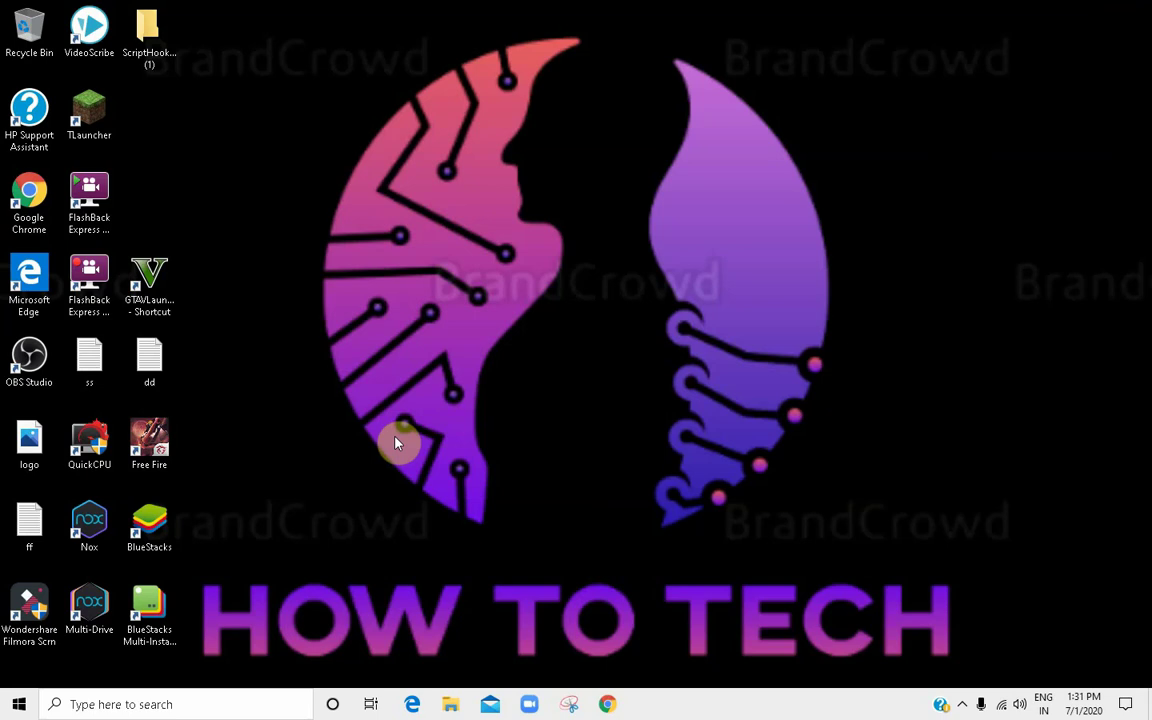
Launch Registry Editor by running the regedit command
{"action": "key", "text": "super+r"}
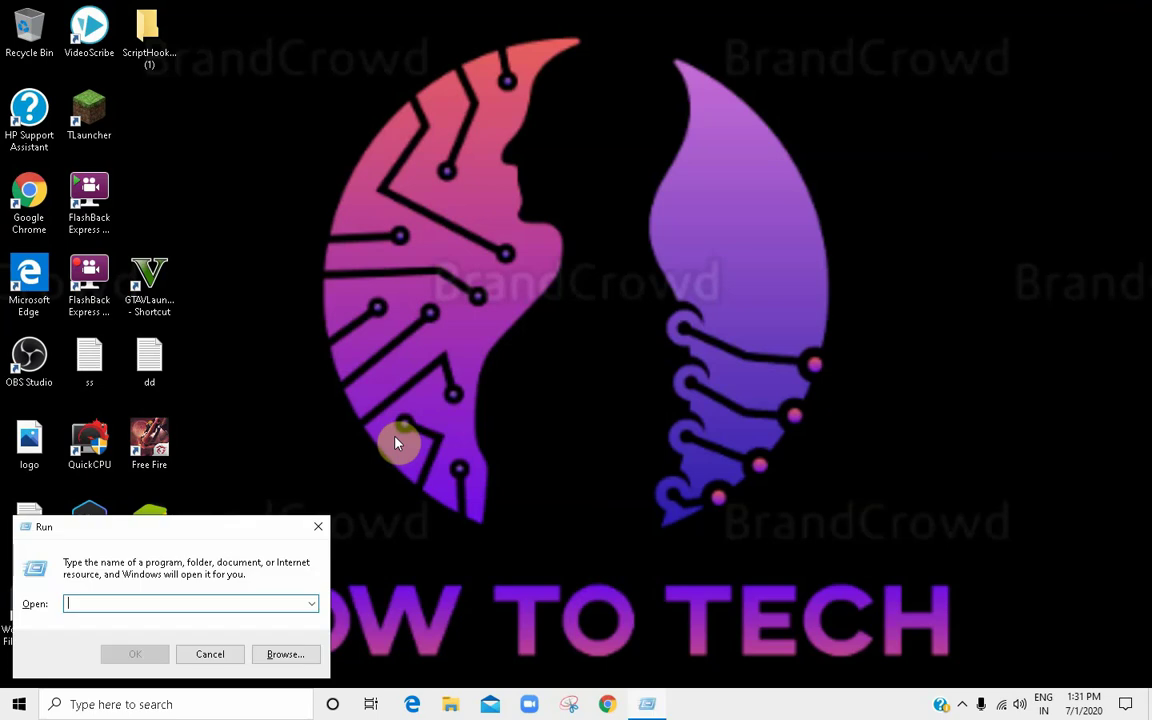
{"action": "type", "text": "reg"}
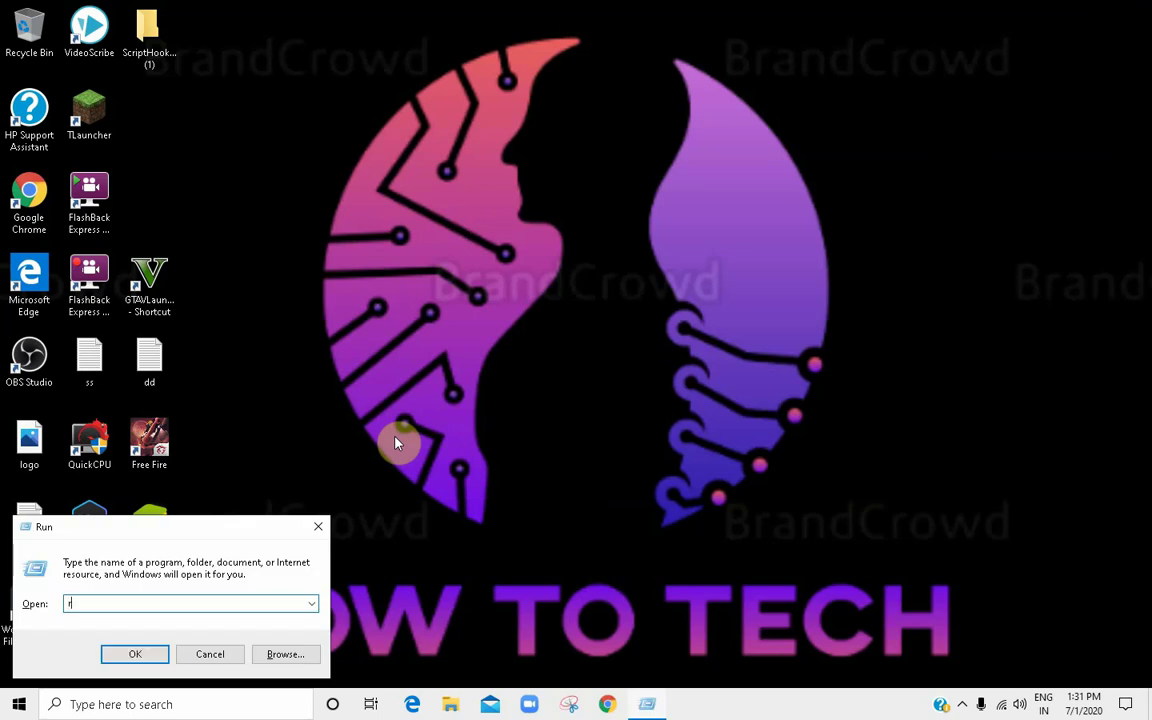
{"action": "type", "text": "edit"}
{"action": "left_click", "coordinate": [135, 654]}
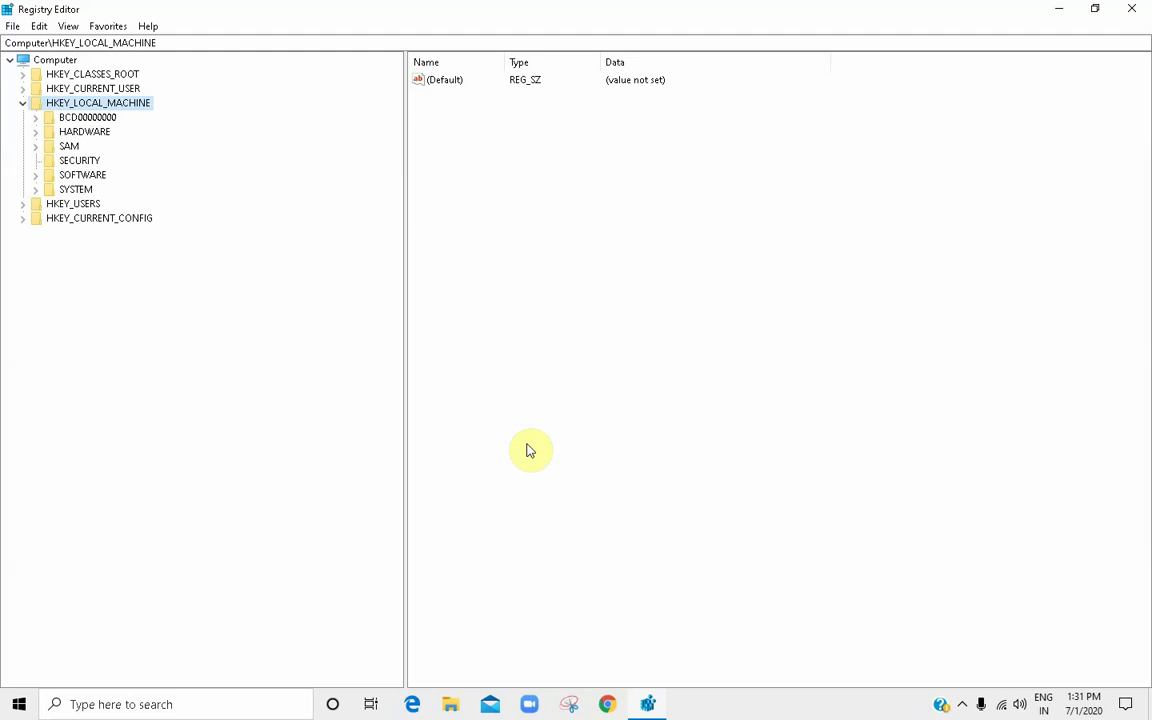
Expand the registry path HKEY_LOCAL_MACHINE\SYSTEM\ControlSet001\Control
{"action": "left_click", "coordinate": [24, 104]}
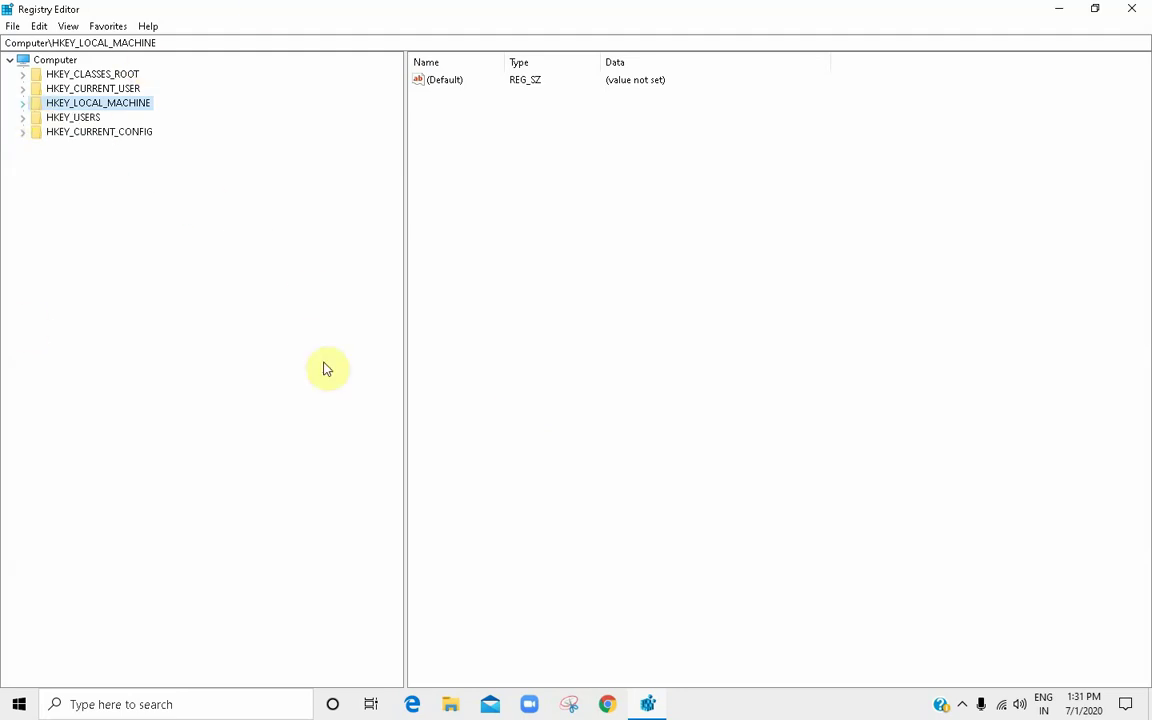
{"action": "double_click", "coordinate": [122, 105]}
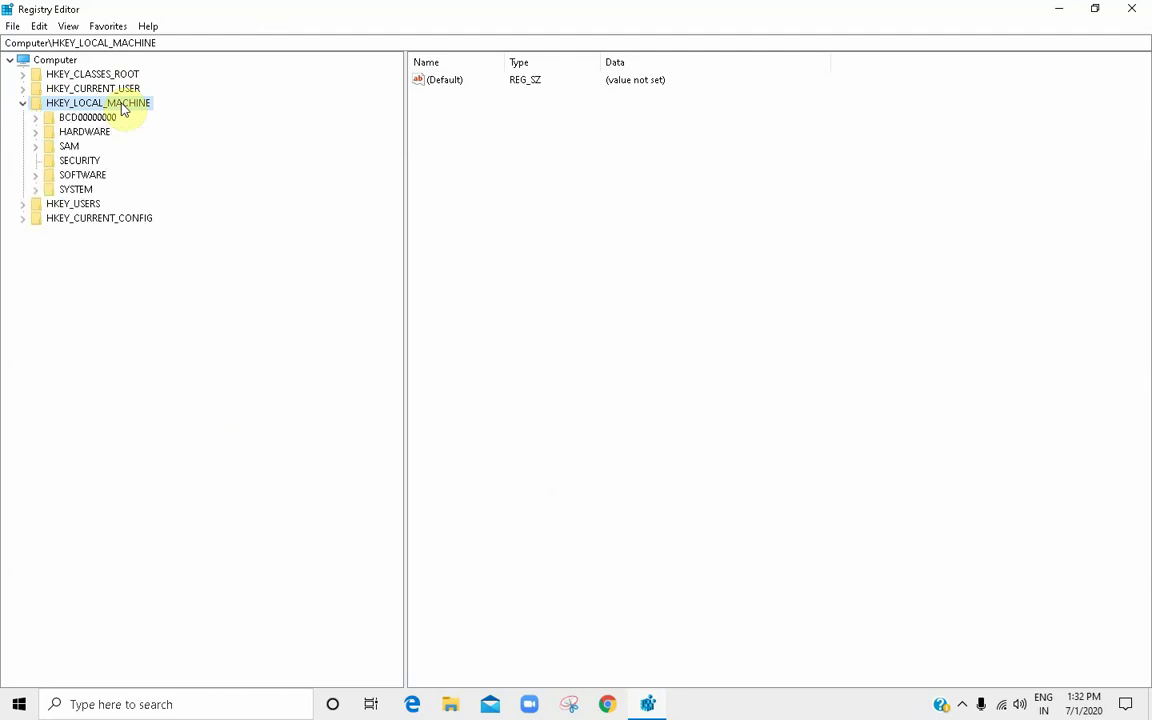
{"action": "left_click", "coordinate": [66, 190]}
{"action": "double_click", "coordinate": [62, 193]}
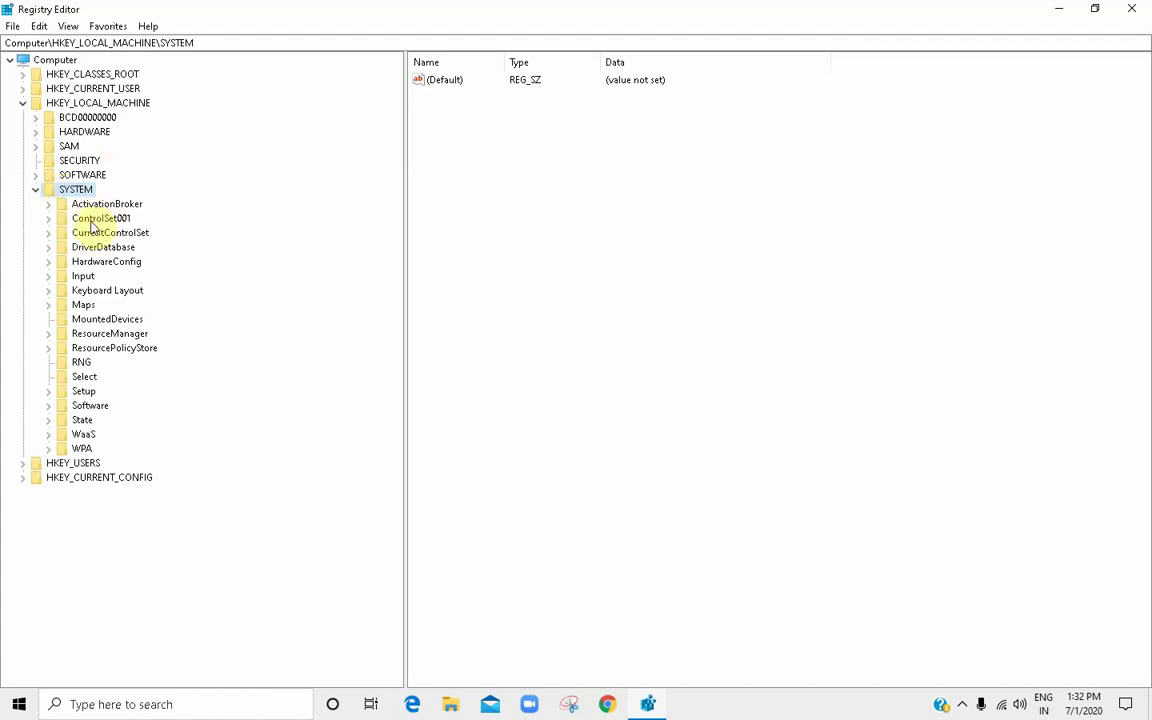
{"action": "double_click", "coordinate": [91, 220]}
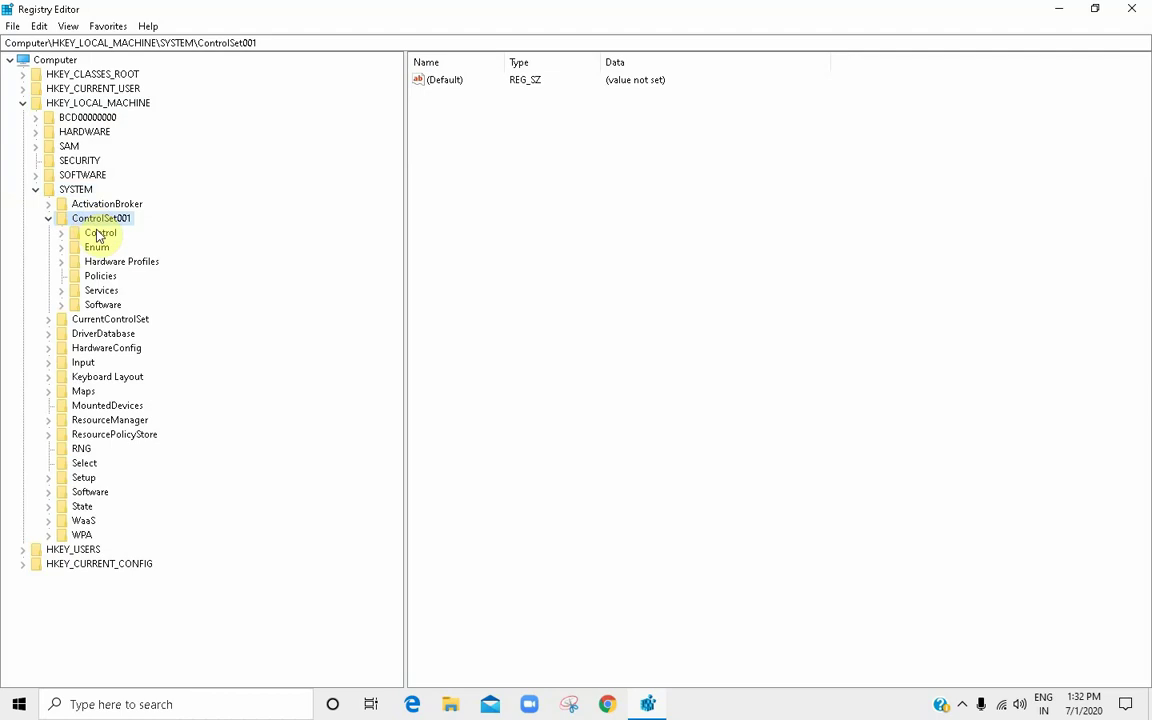
{"action": "left_click", "coordinate": [93, 233]}
{"action": "double_click", "coordinate": [92, 233]}
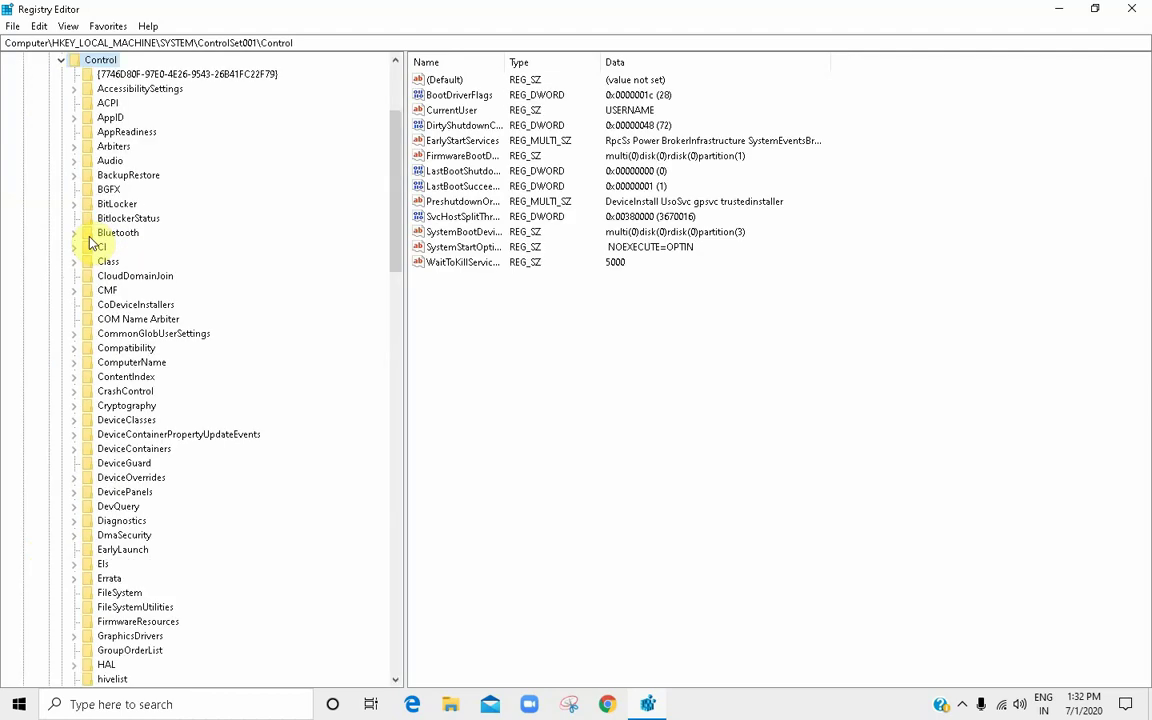
Expand the Video key under Control, its subkey {2B75963B-CA88-11E9-83EA-D69F403443FD}, and the 0000 key inside it
{"action": "scroll", "coordinate": [305, 350], "scroll_direction": "down", "scroll_amount": 5}
{"action": "scroll", "coordinate": [305, 352], "scroll_direction": "down", "scroll_amount": 11}
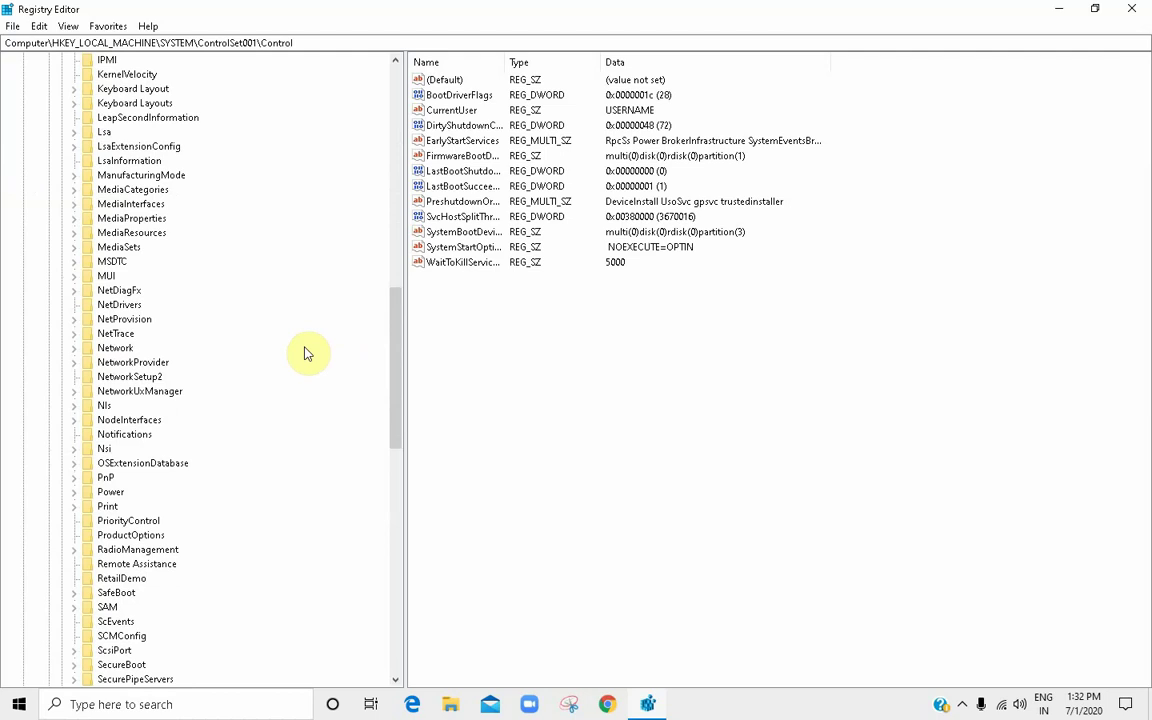
{"action": "scroll", "coordinate": [305, 352], "scroll_direction": "down", "scroll_amount": 13}
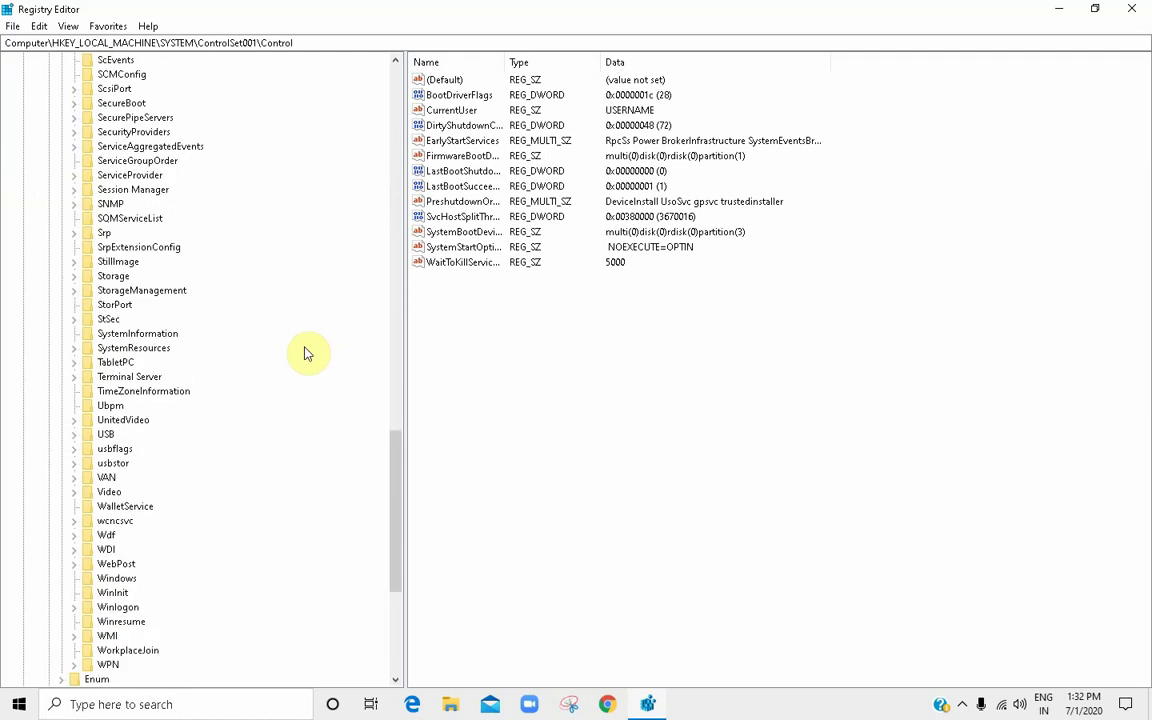
{"action": "scroll", "coordinate": [158, 460], "scroll_direction": "down", "scroll_amount": 4}
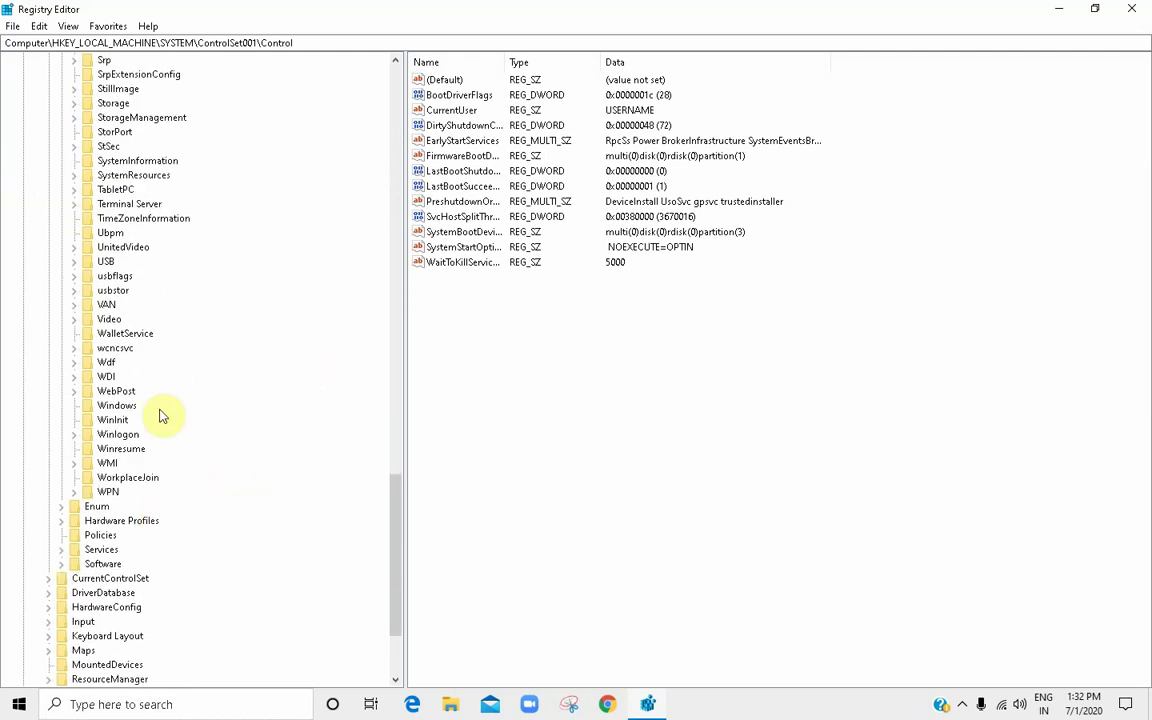
{"action": "left_click", "coordinate": [110, 319]}
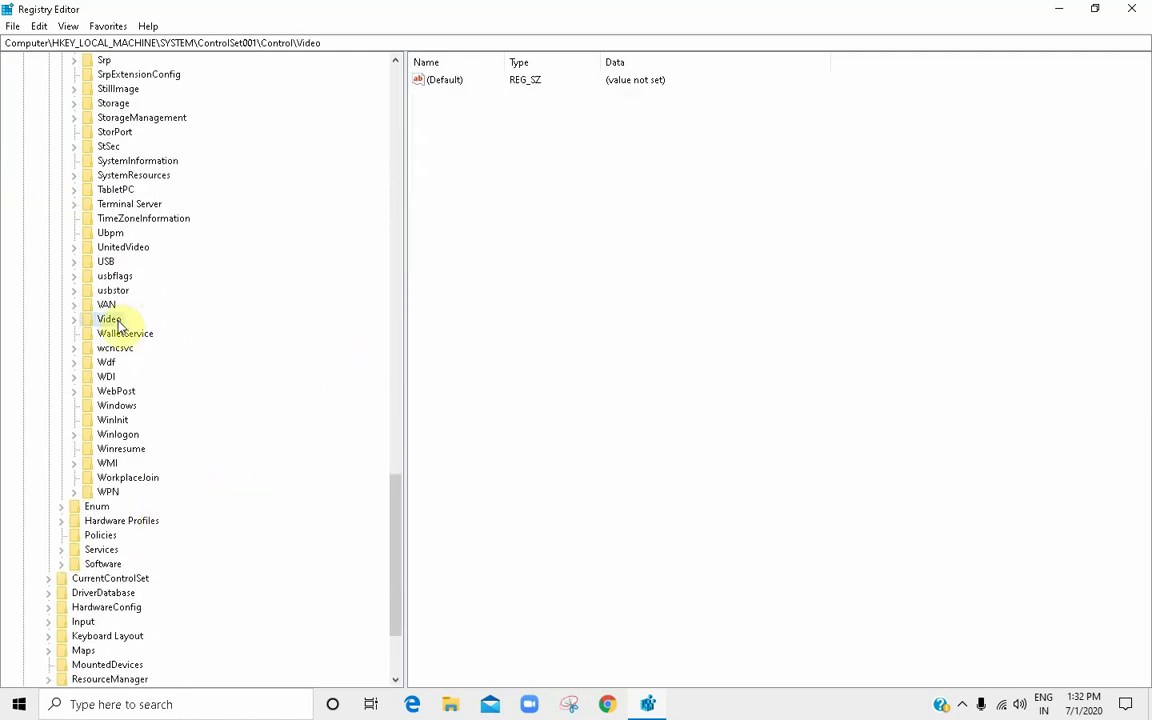
{"action": "double_click", "coordinate": [117, 322]}
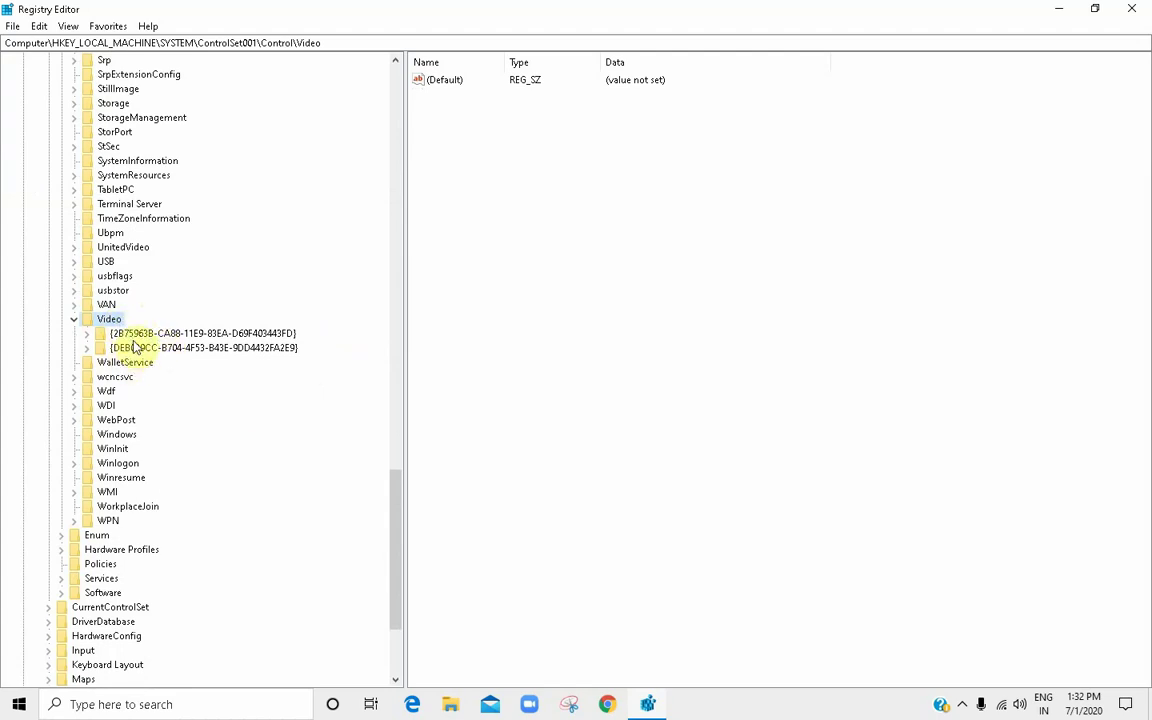
{"action": "double_click", "coordinate": [139, 334]}
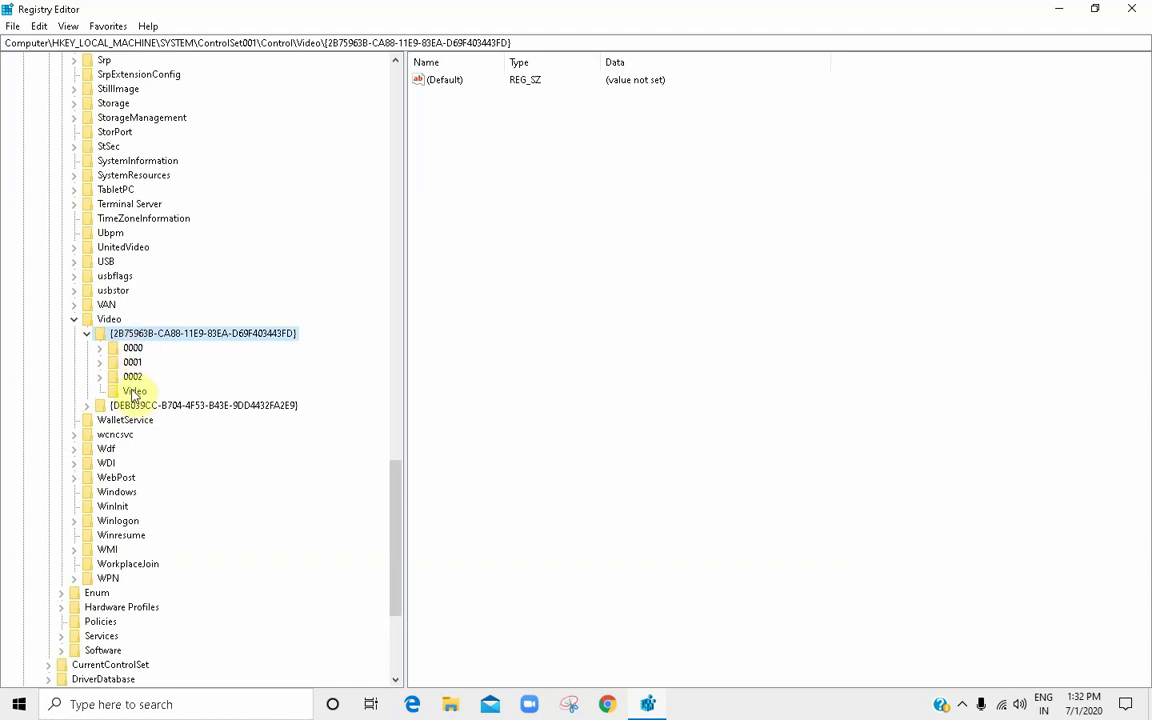
{"action": "double_click", "coordinate": [134, 350]}
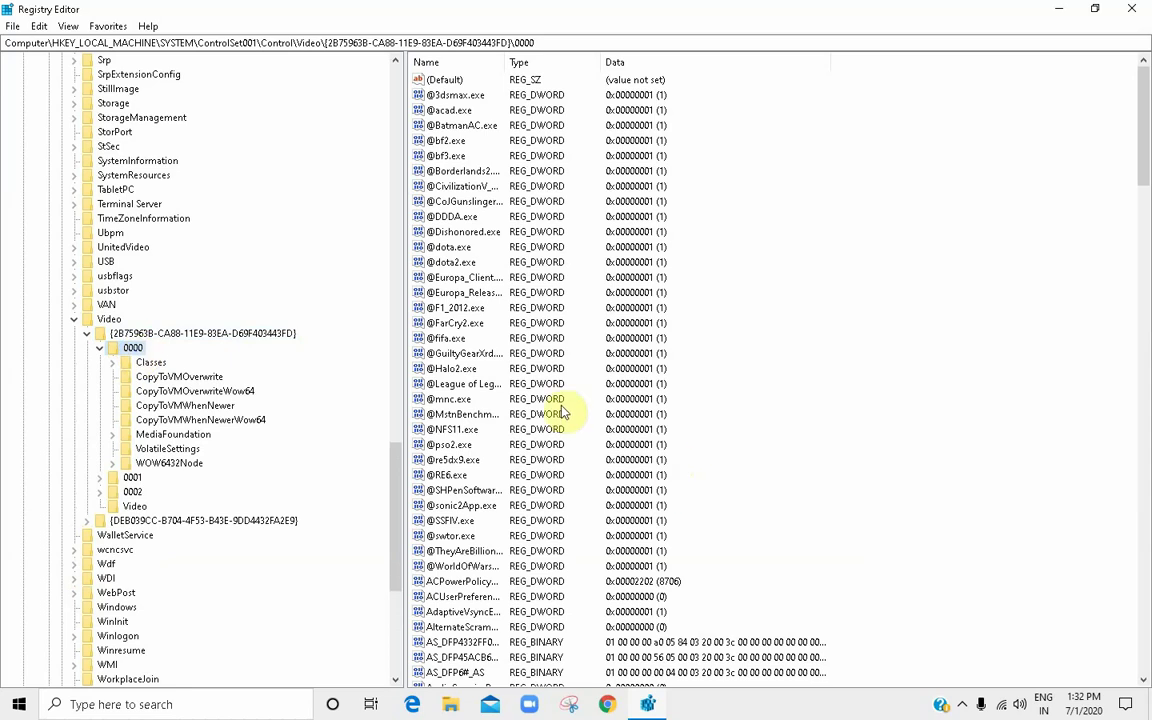
Widen the value list of the 0000 key and inspect the HardwareInformation.MemorySize binary value without changing it
{"action": "left_click_drag", "start_coordinate": [404, 356], "coordinate": [215, 342]}
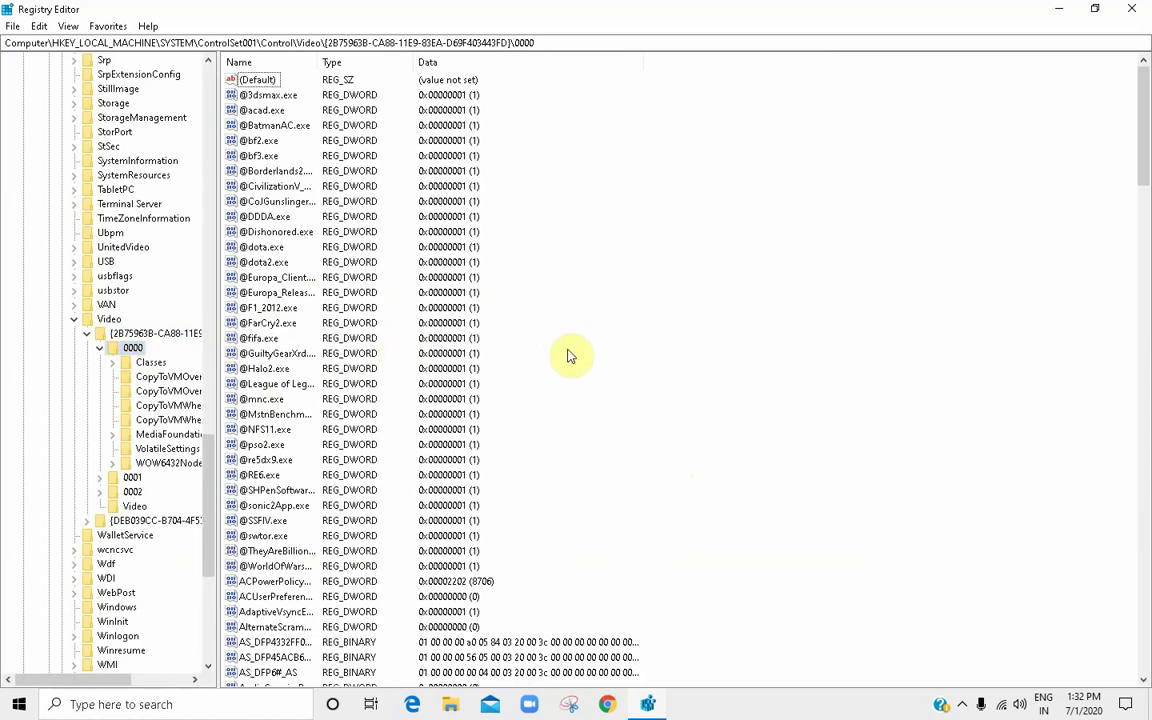
{"action": "scroll", "coordinate": [783, 470], "scroll_direction": "down", "scroll_amount": 6}
{"action": "scroll", "coordinate": [783, 470], "scroll_direction": "down", "scroll_amount": 20}
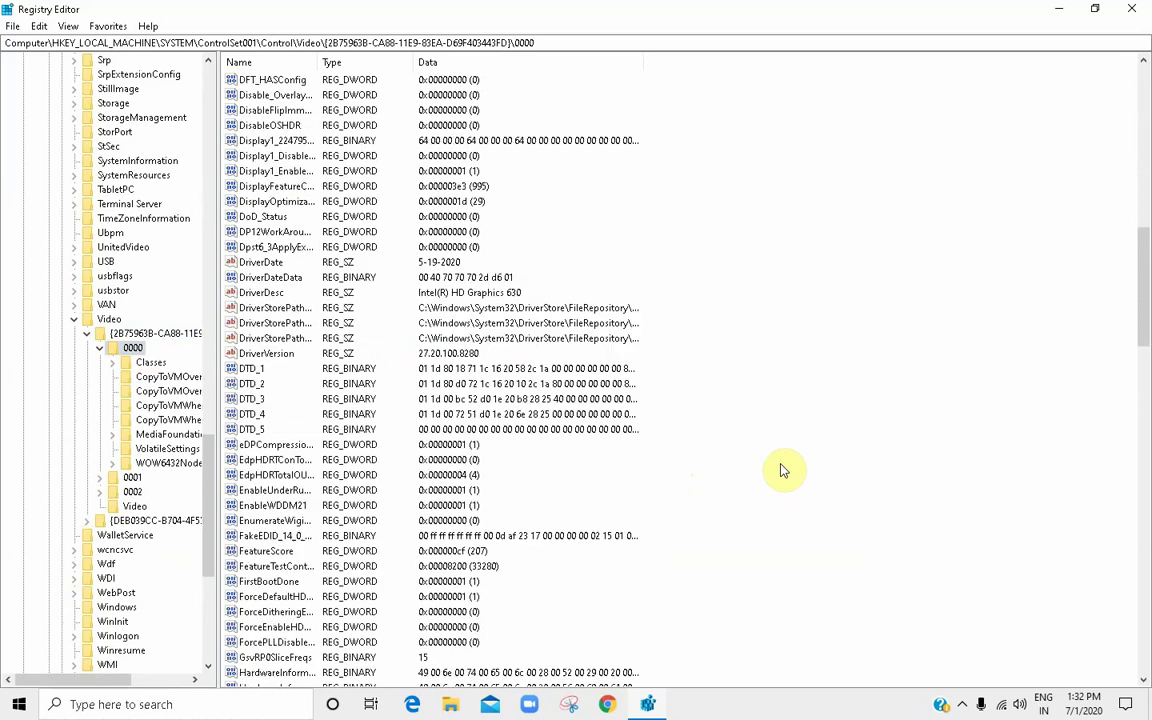
{"action": "scroll", "coordinate": [783, 470], "scroll_direction": "down", "scroll_amount": 4}
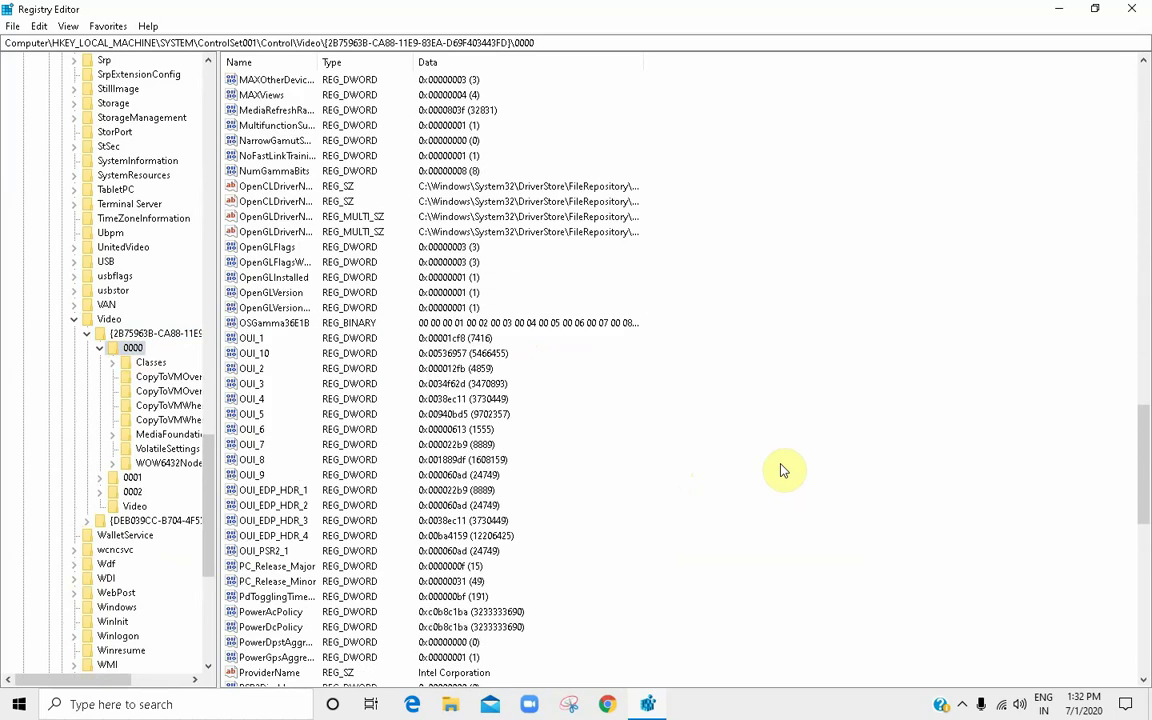
{"action": "scroll", "coordinate": [783, 470], "scroll_direction": "down", "scroll_amount": 16}
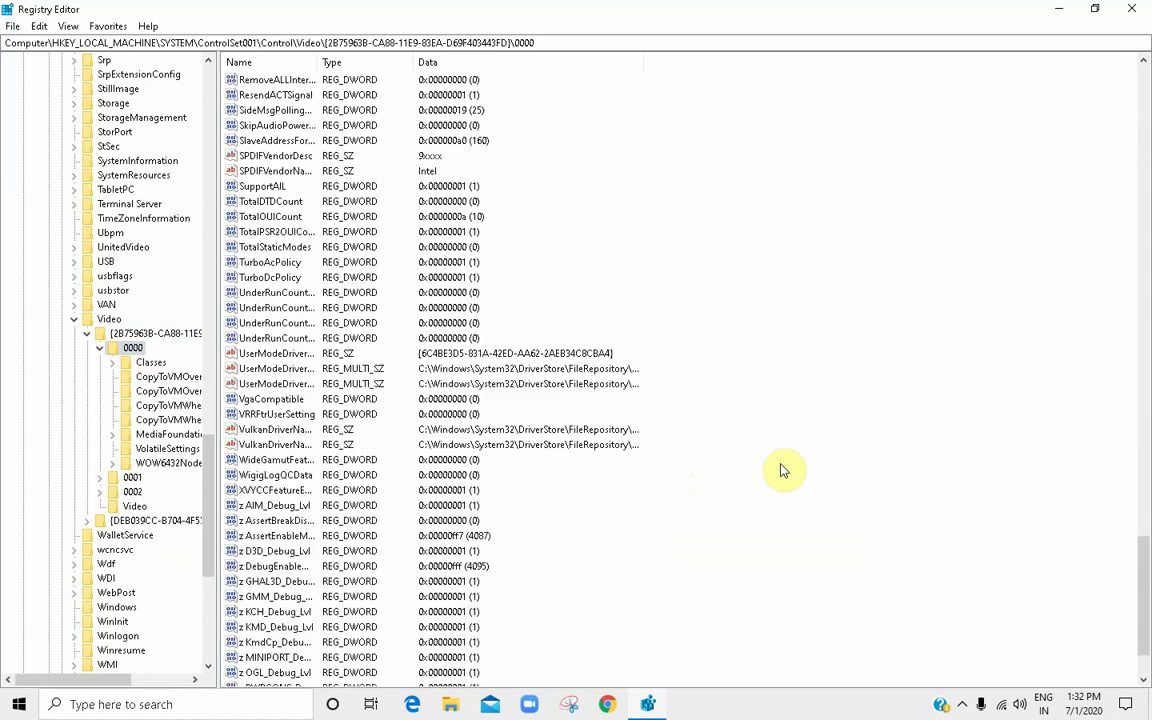
{"action": "scroll", "coordinate": [783, 470], "scroll_direction": "up", "scroll_amount": 20}
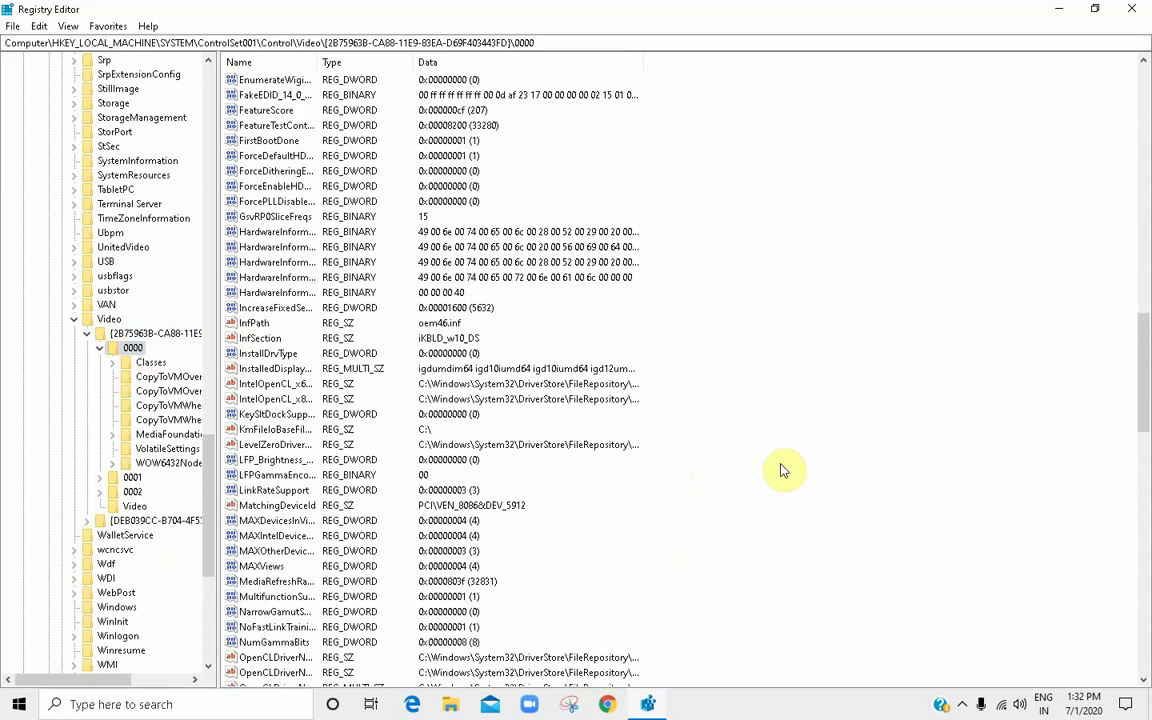
{"action": "scroll", "coordinate": [783, 470], "scroll_direction": "up", "scroll_amount": 1}
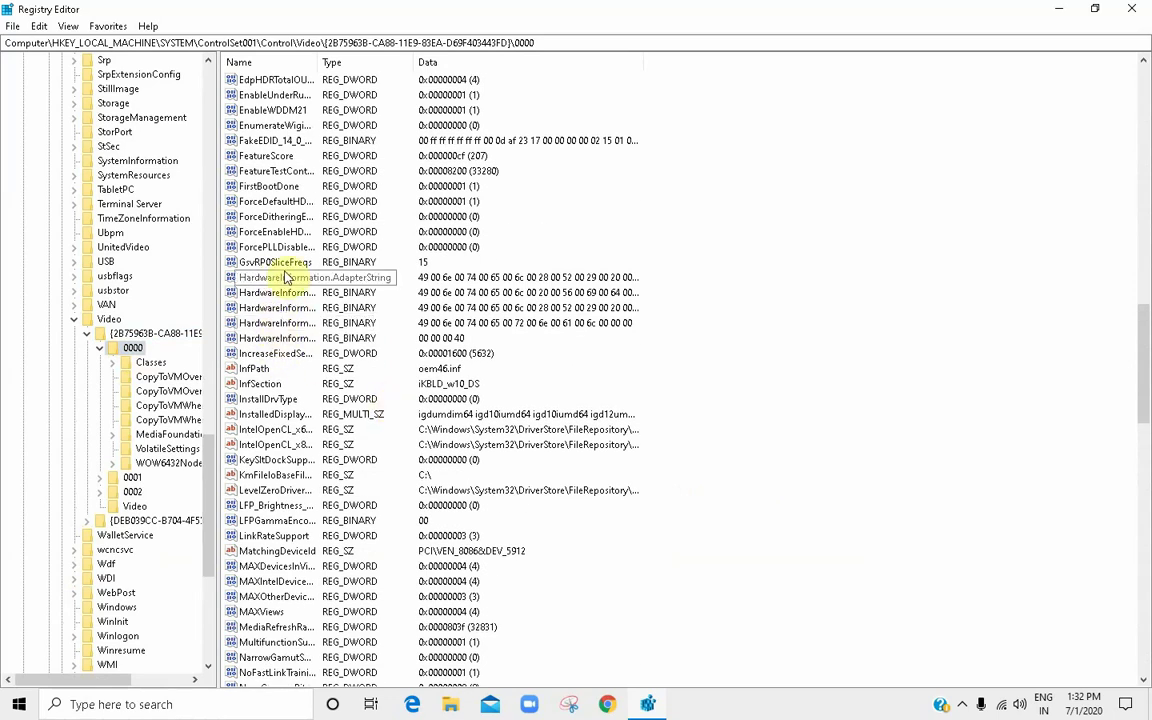
{"action": "left_click", "coordinate": [284, 340]}
{"action": "double_click", "coordinate": [284, 340]}
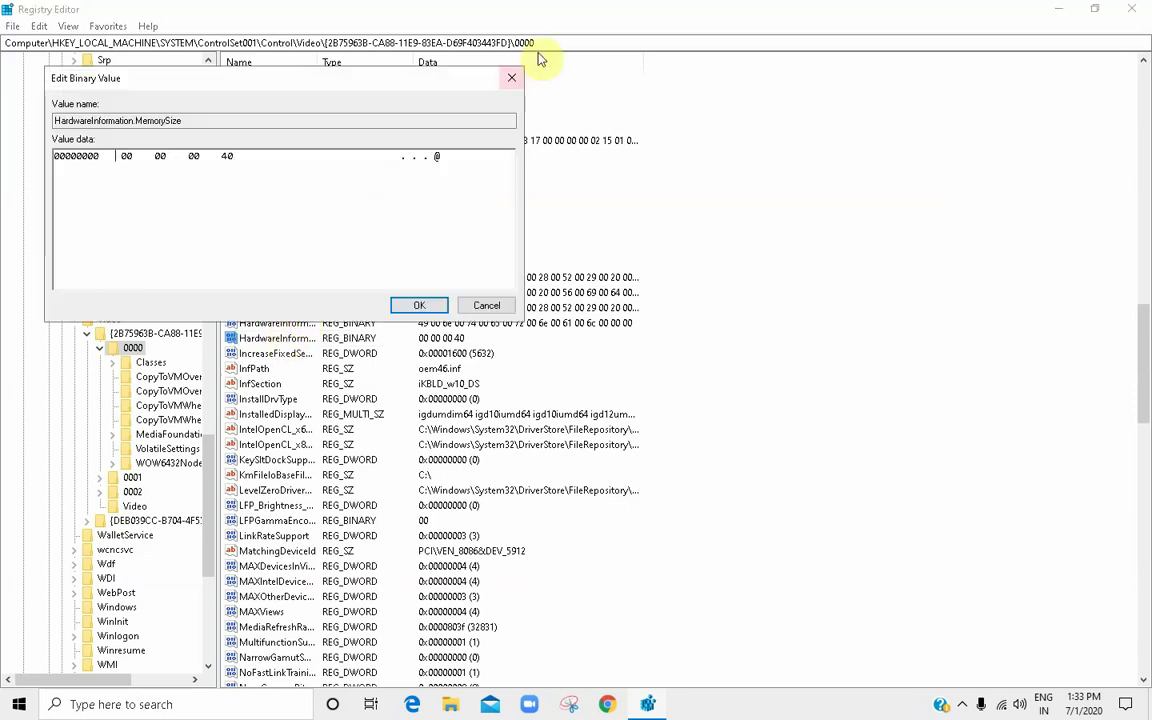
{"action": "left_click", "coordinate": [512, 78]}
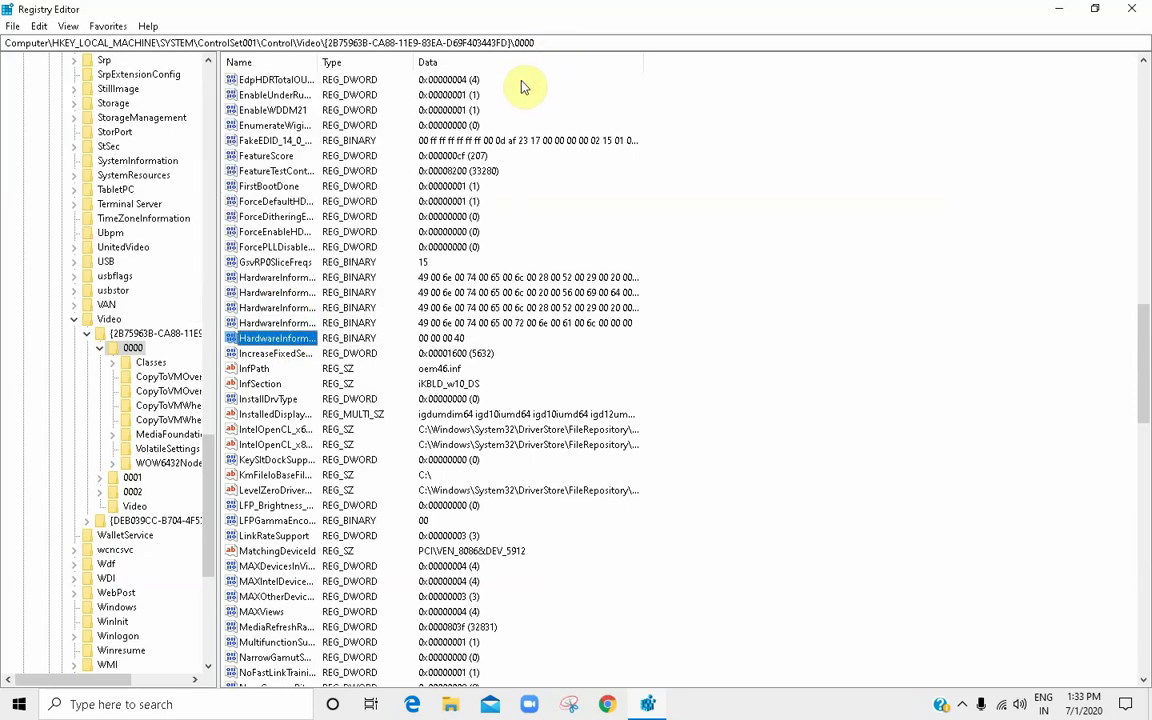
Set the last byte of HardwareInformation.MemorySize to 77 so its data reads 00 00 00 77
{"action": "double_click", "coordinate": [291, 340]}
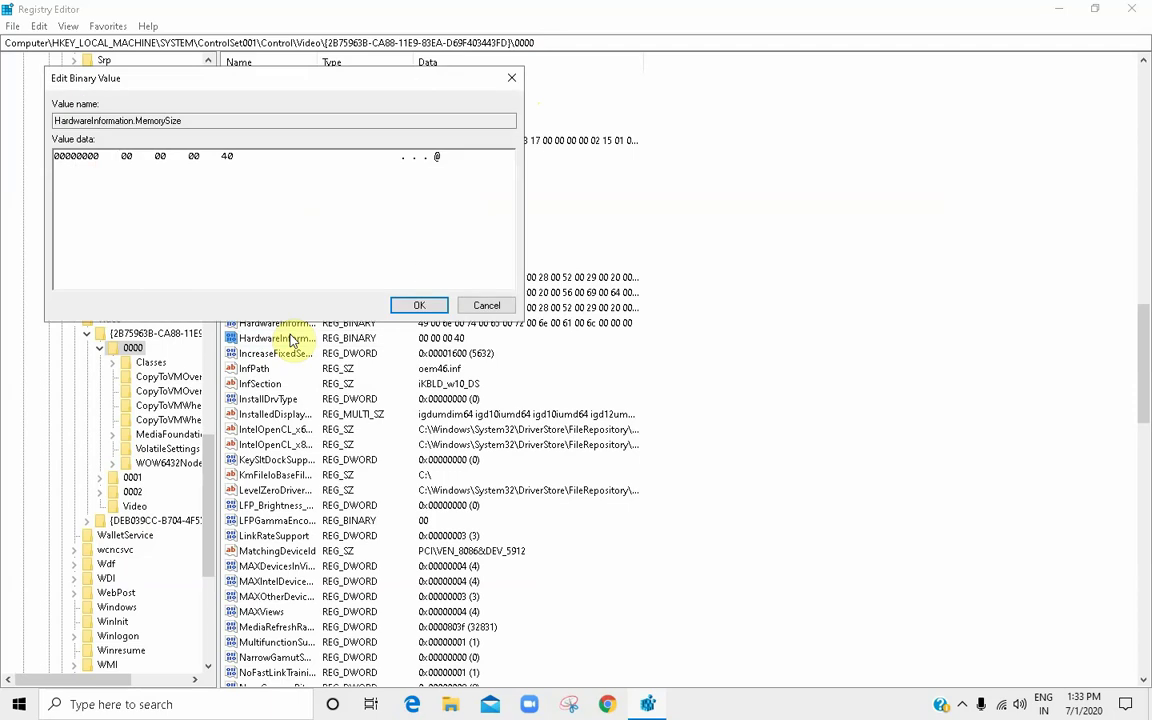
{"action": "left_click", "coordinate": [256, 167]}
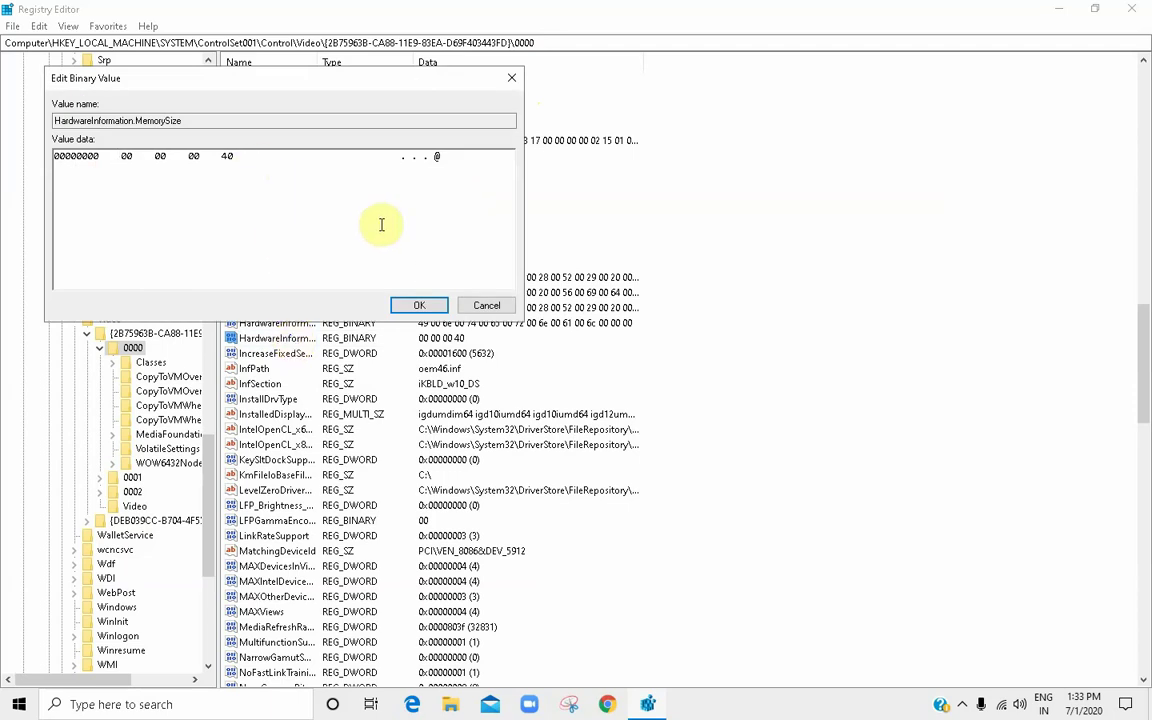
{"action": "key", "text": "BackSpace"}
{"action": "type", "text": "77"}
{"action": "left_click", "coordinate": [418, 306]}
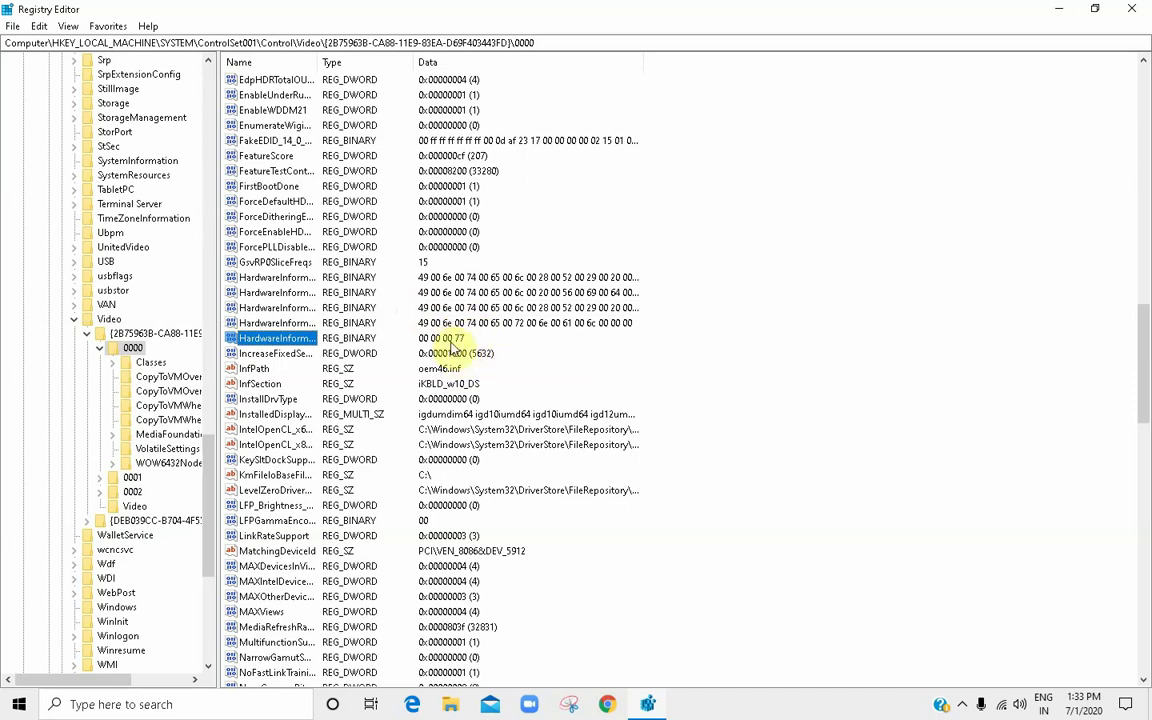
{"action": "left_click", "coordinate": [292, 348]}
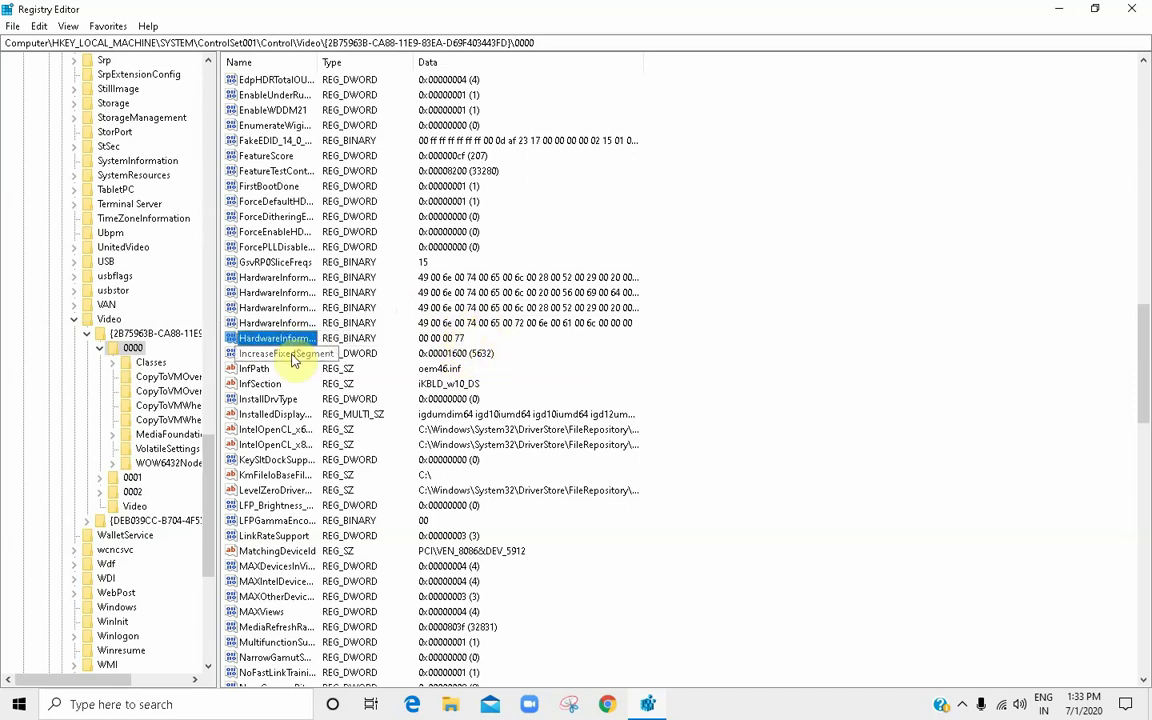
Confirm the IncreaseFixedSegment DWORD value with data 1600 in hexadecimal base, and close the Registry Editor
{"action": "double_click", "coordinate": [292, 356]}
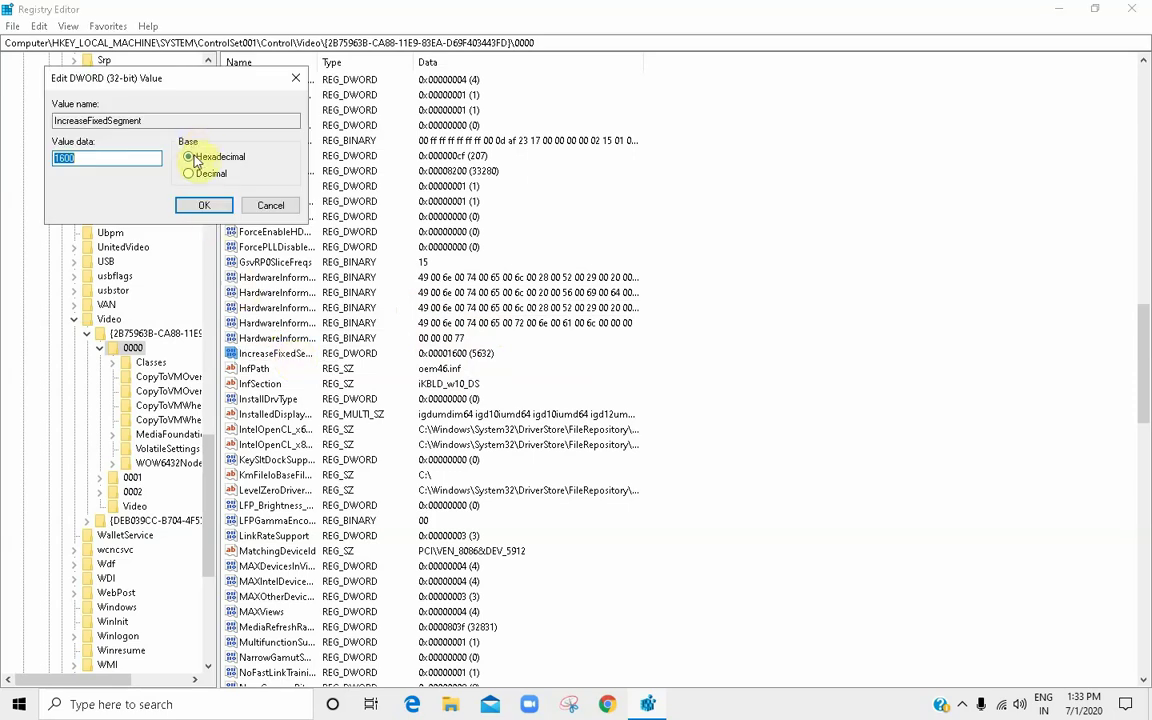
{"action": "left_click", "coordinate": [194, 159]}
{"action": "left_click", "coordinate": [148, 161]}
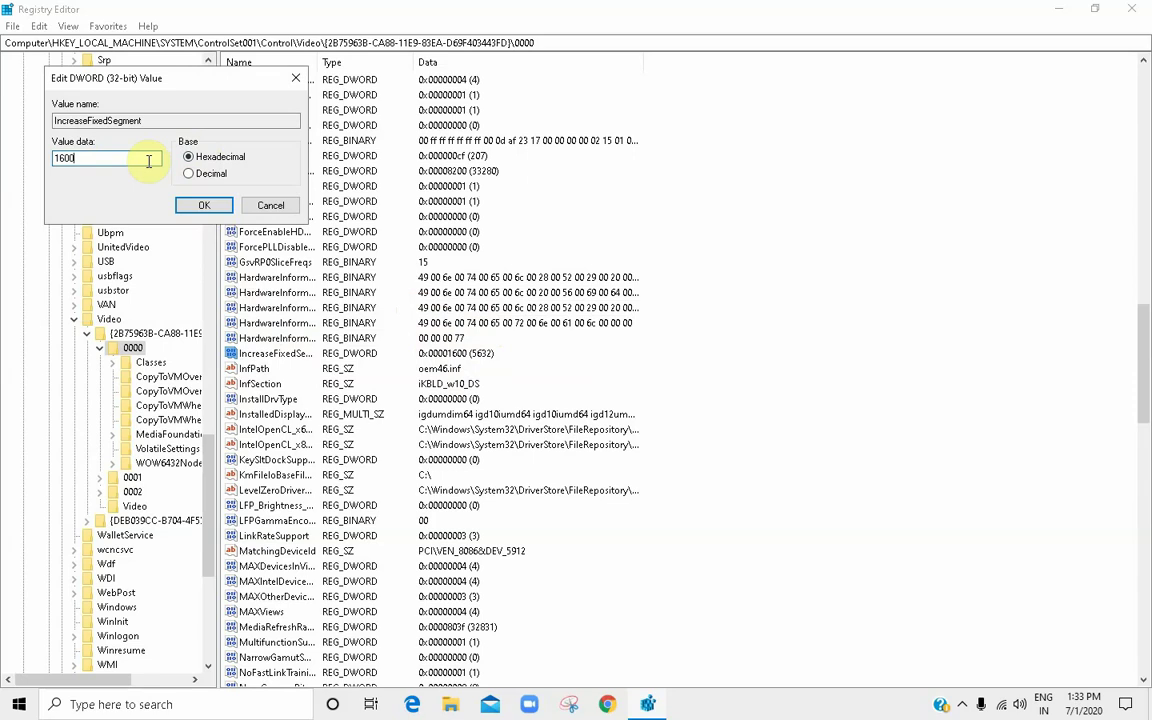
{"action": "left_click", "coordinate": [186, 208]}
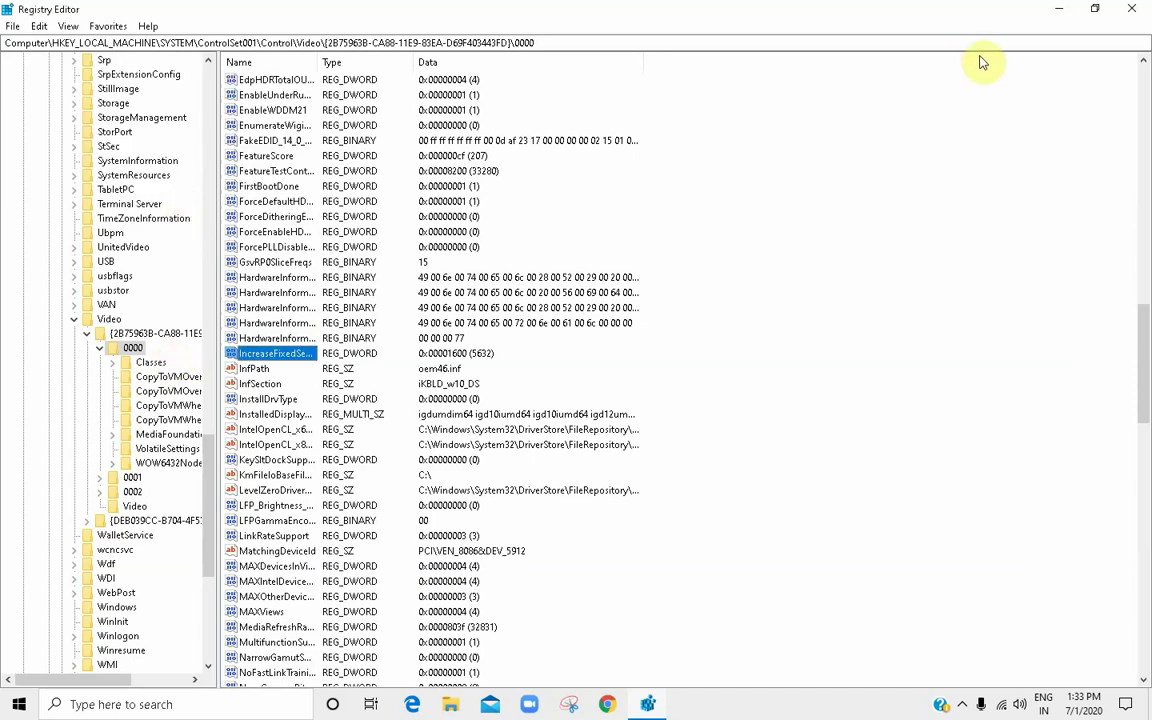
{"action": "left_click", "coordinate": [1133, 9]}
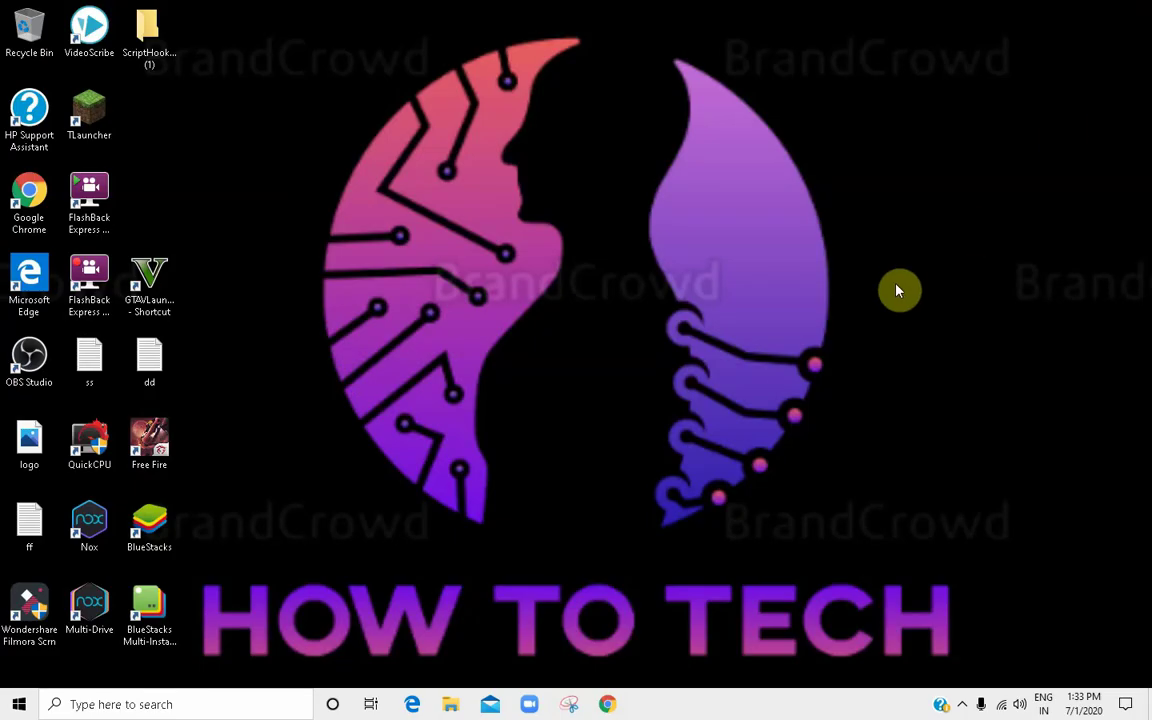
Open System Information in a maximized window and examine the adapter RAM in the Display category under Components
{"action": "key", "text": "super"}
{"action": "type", "text": "syst"}
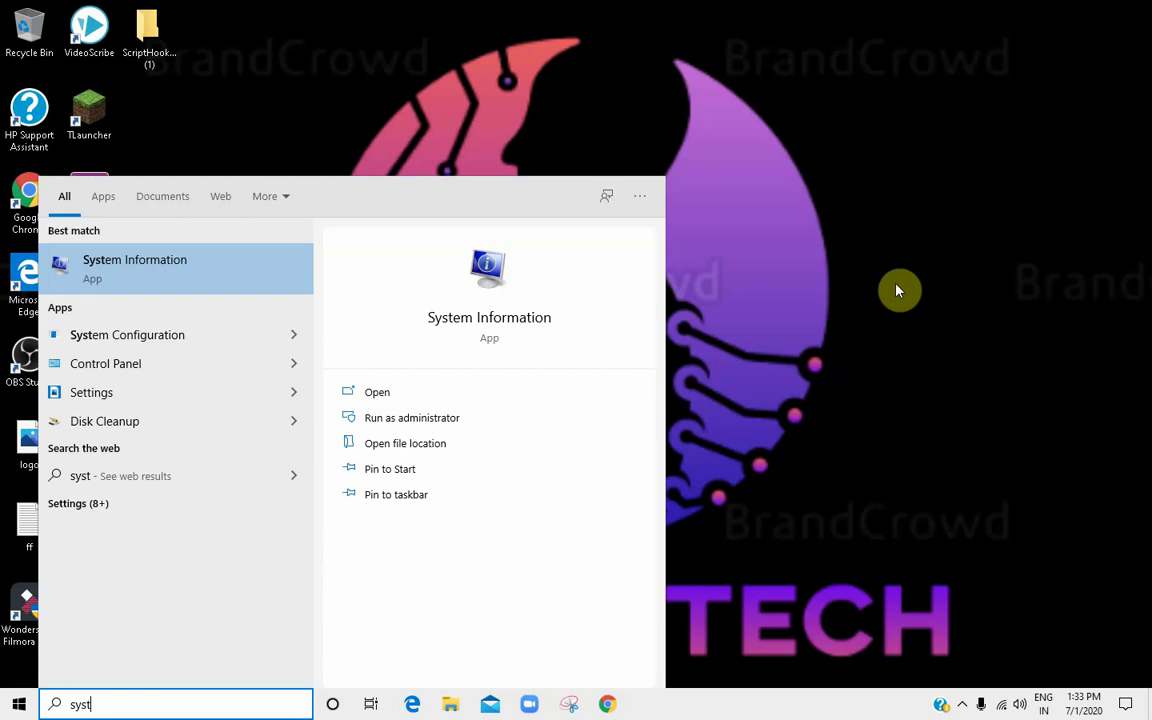
{"action": "left_click", "coordinate": [282, 262]}
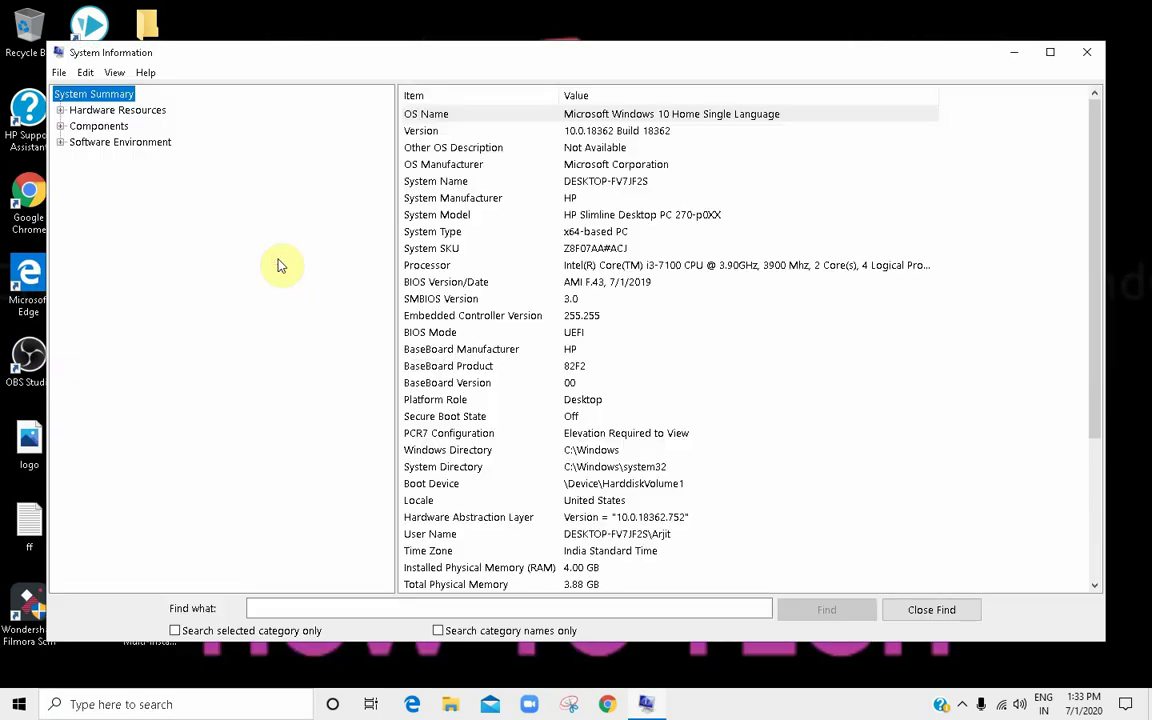
{"action": "left_click", "coordinate": [1048, 53]}
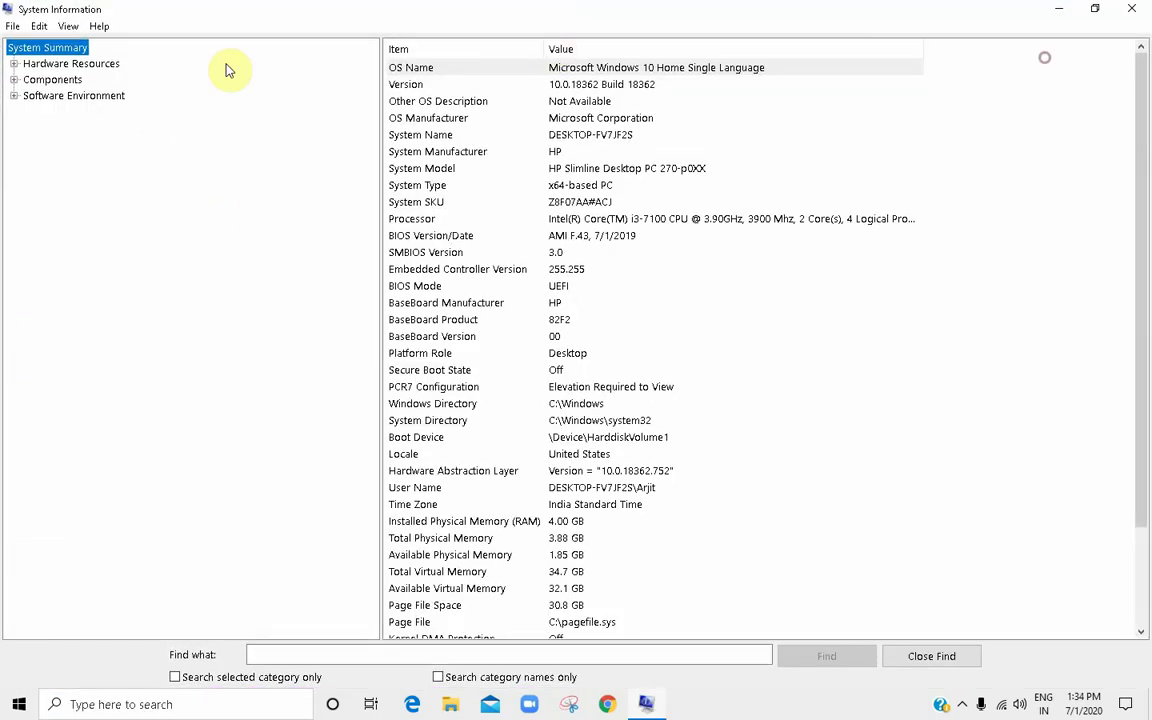
{"action": "double_click", "coordinate": [26, 80]}
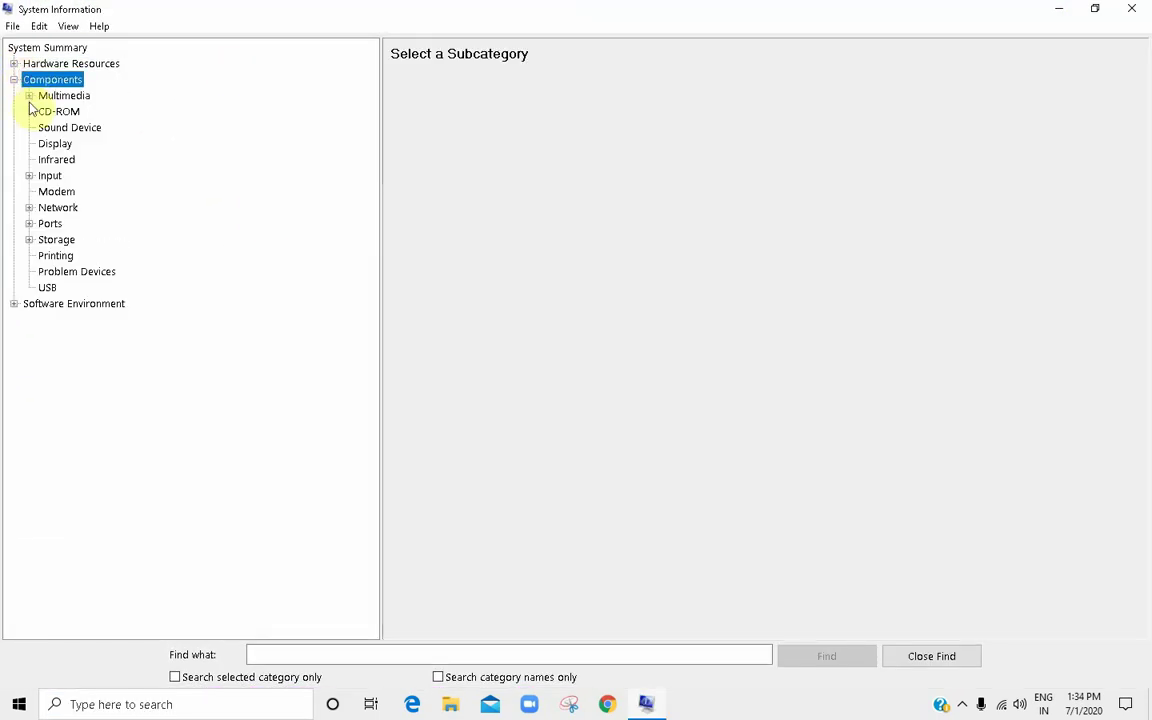
{"action": "left_click", "coordinate": [54, 145]}
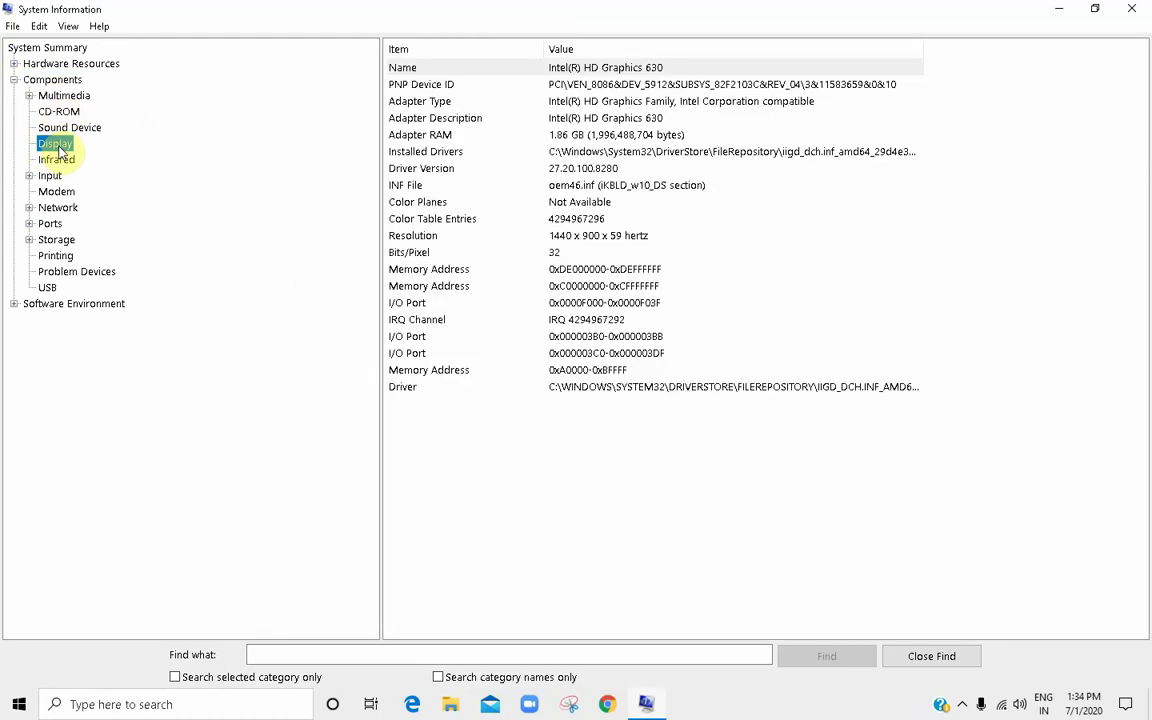